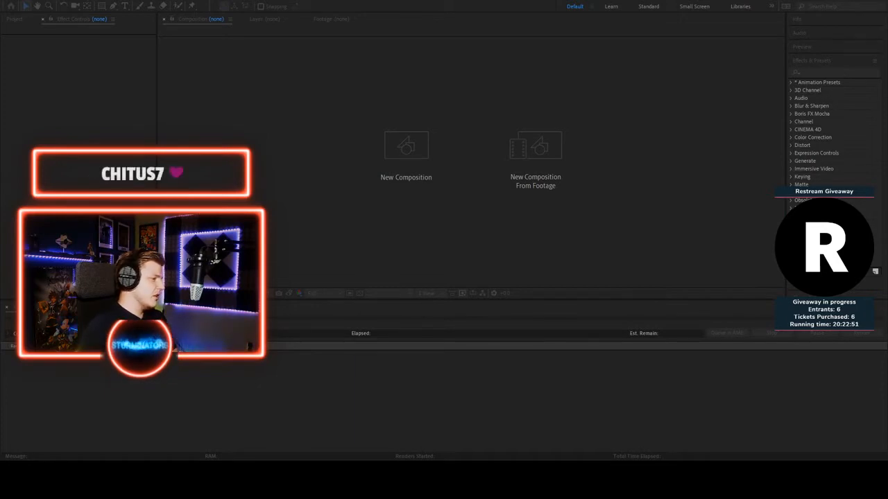
- Create a new composition and draw a long, thin rounded rectangle with a 10 px teal stroke in its upper part
click(499, 218)
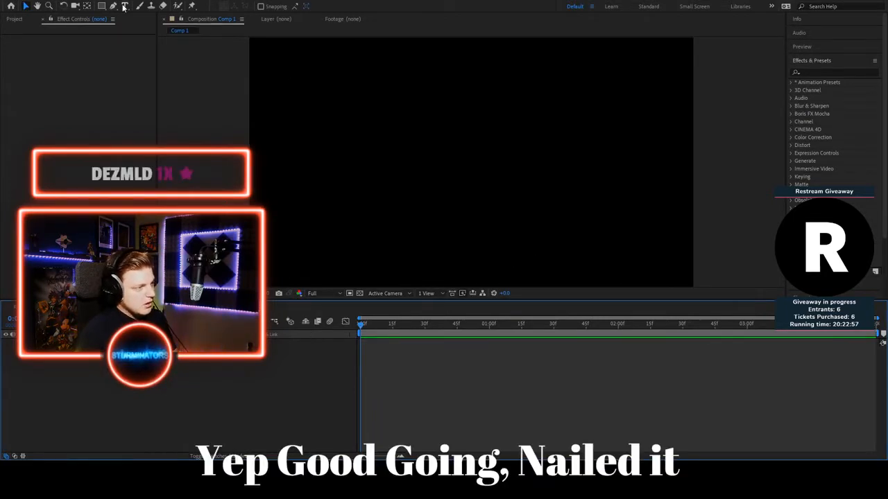
click(102, 6)
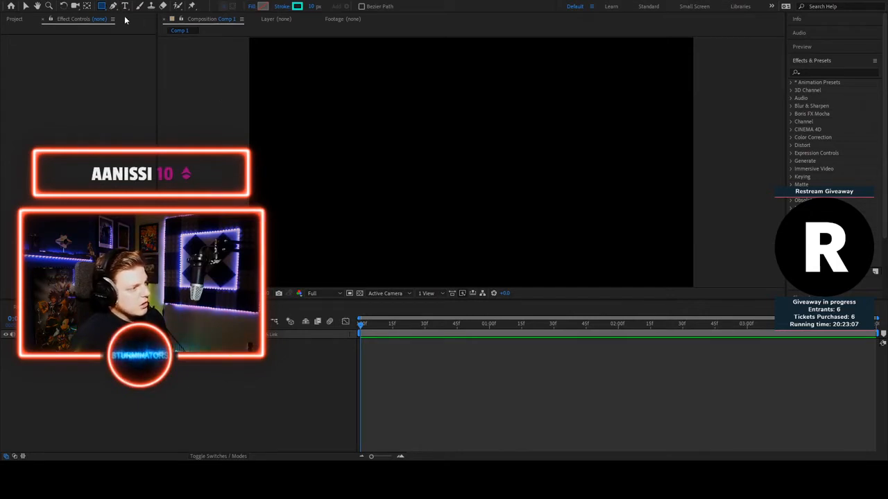
mouse_move(333, 77)
mouse_down()
mouse_move(423, 95)
mouse_move(544, 94)
mouse_up()
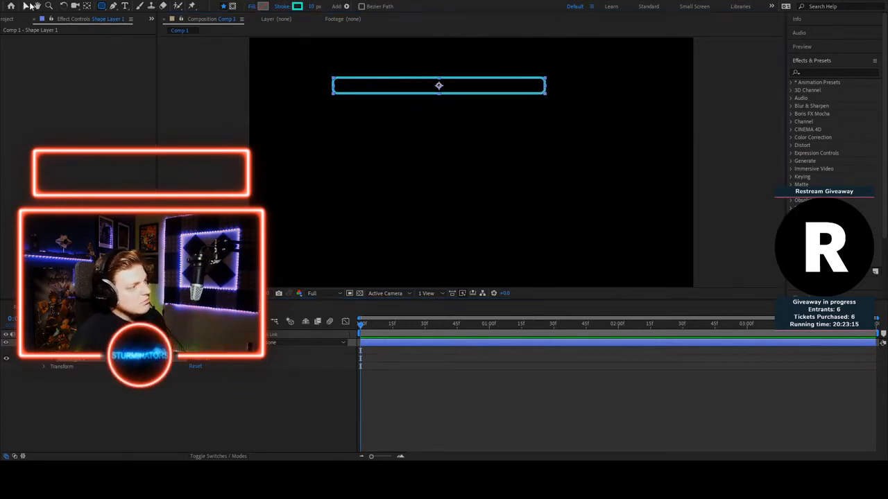
key(v)
click(730, 153)
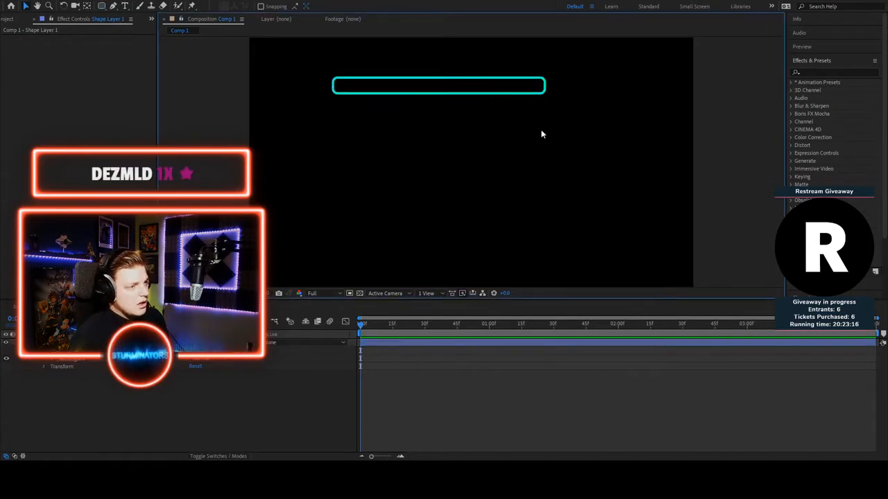
click(479, 92)
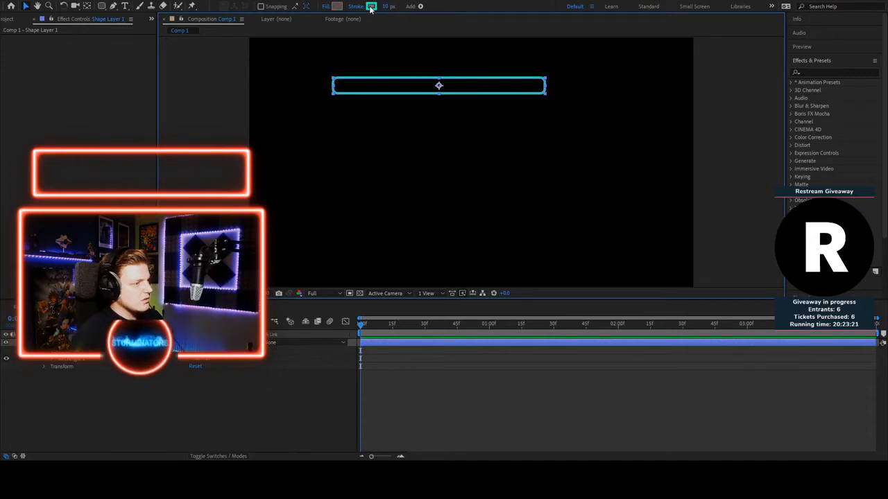
click(371, 7)
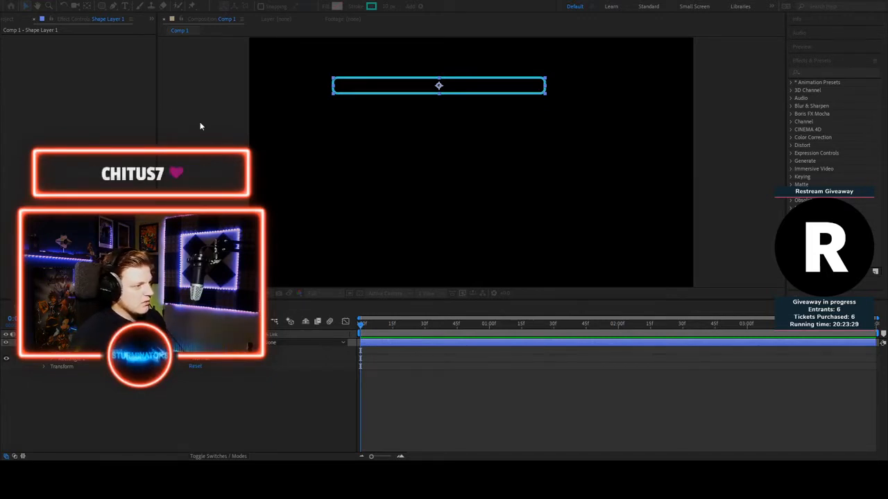
- Queue the current frame of Comp 1 for rendering as a still and set its output module to PNG Sequence
click(223, 8)
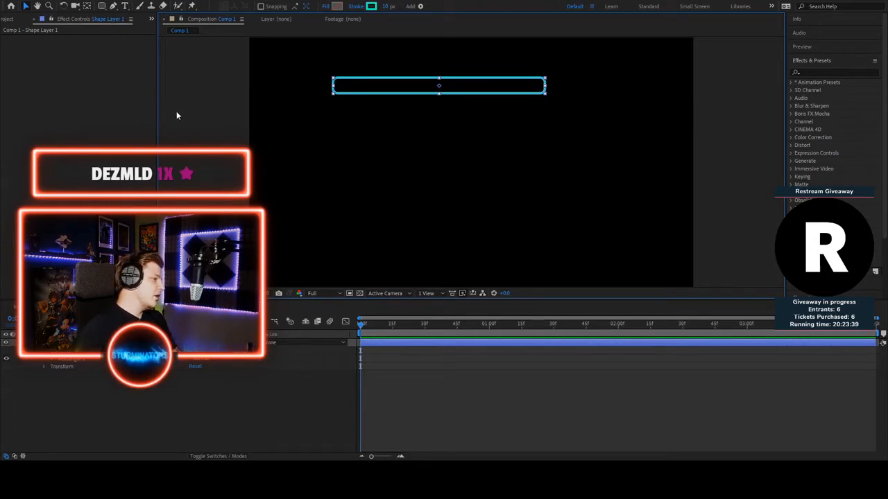
click(211, 111)
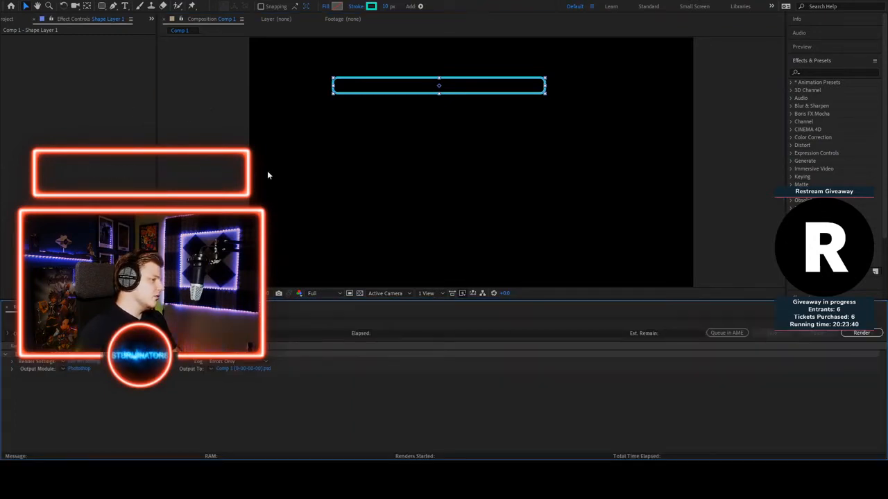
click(88, 369)
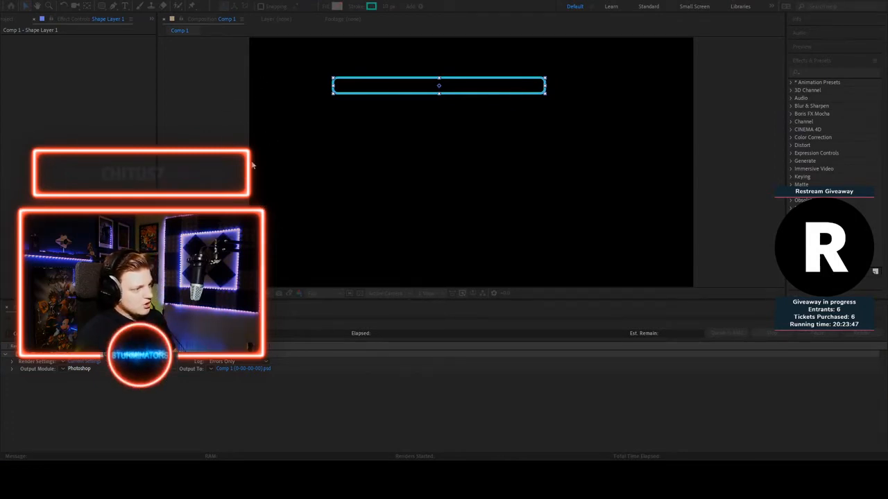
click(332, 381)
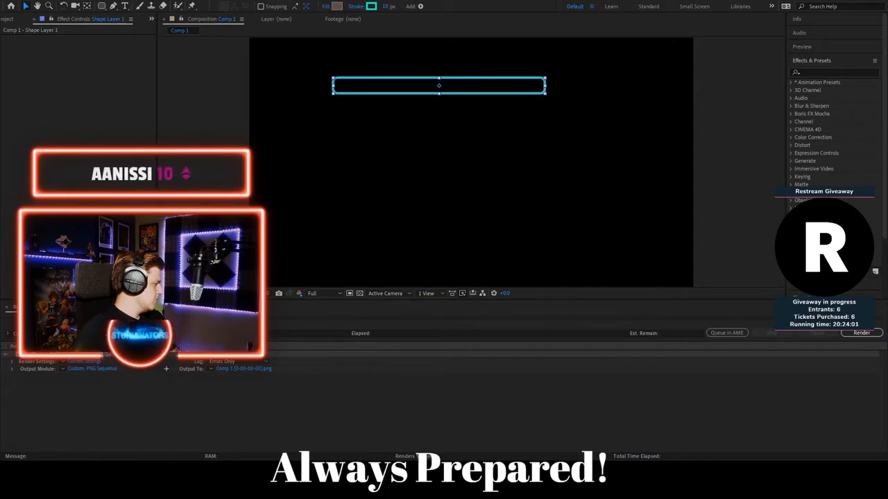
- Switch to the StreamElements overlay editor in the browser and add an image widget to the empty overlay
key(alt+Tab)
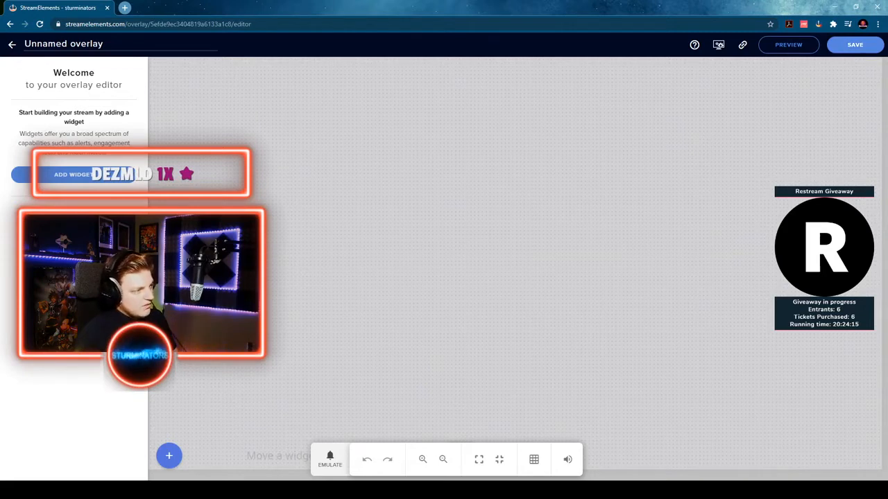
click(169, 457)
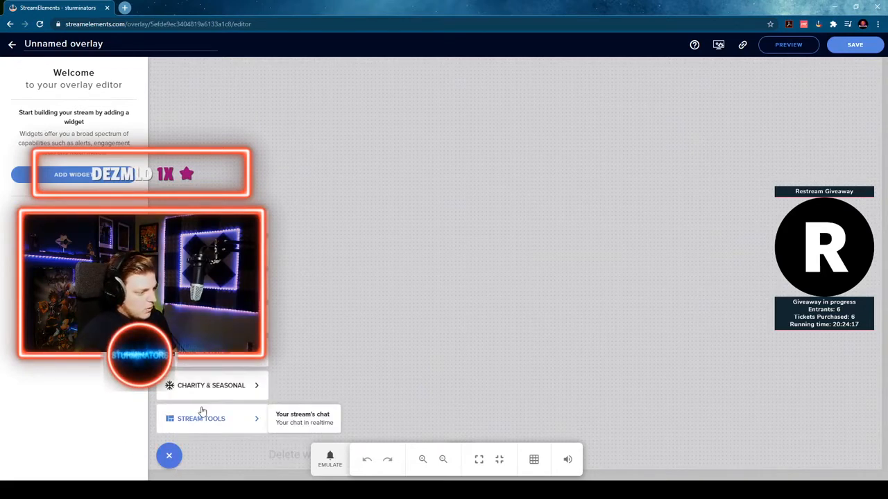
mouse_move(215, 380)
mouse_move(221, 362)
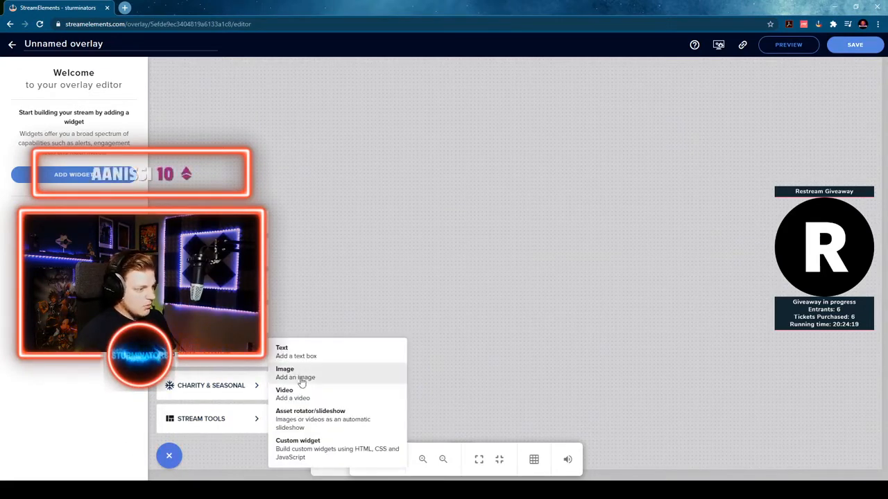
click(301, 383)
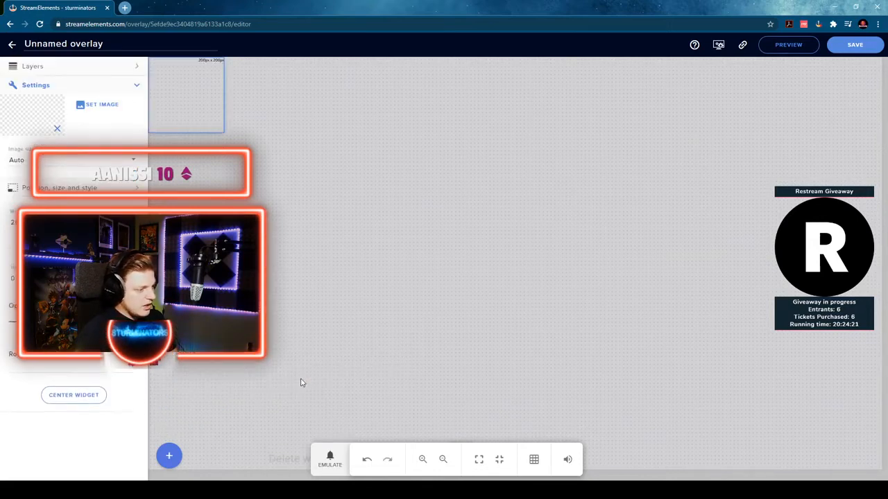
- Set the image widget's width to 1920 px and its height to 1080 px
click(77, 187)
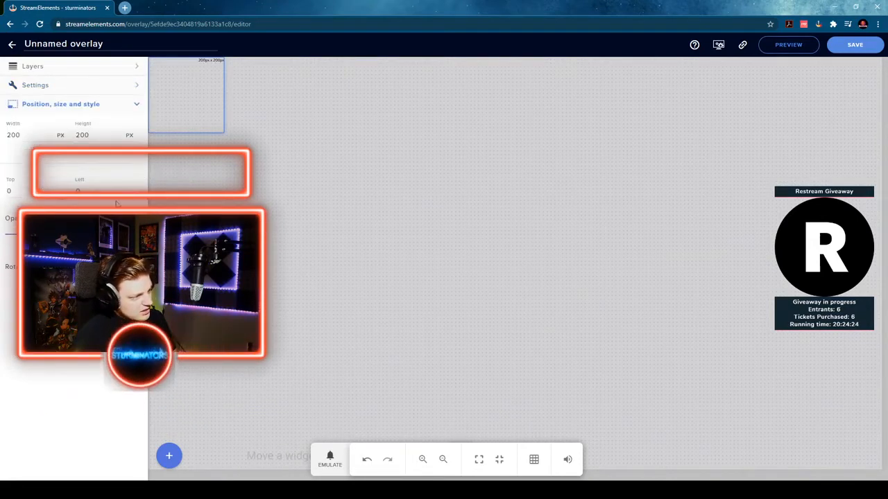
double_click(18, 133)
text(1920)
key(Tab)
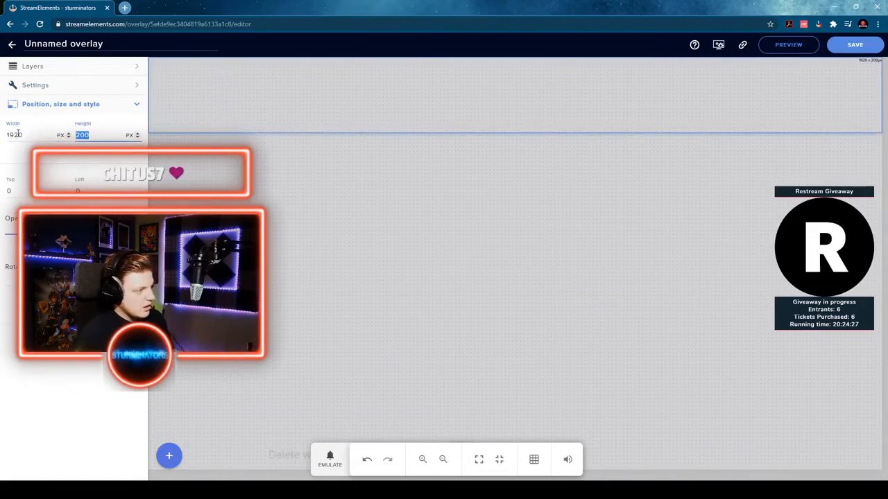
text(1080)
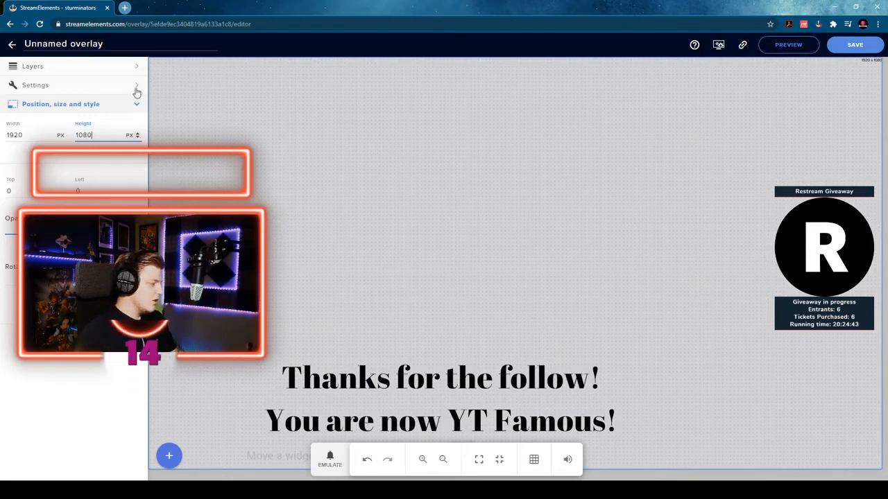
click(391, 150)
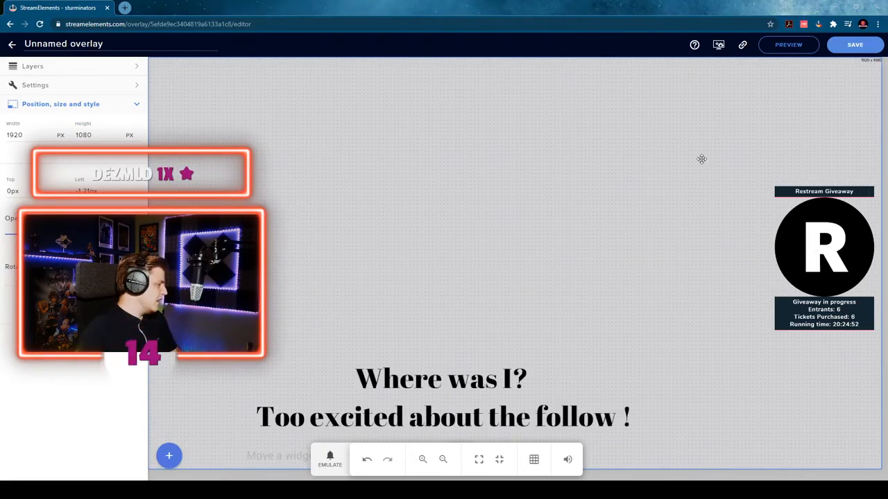
- Assign the uploaded image of the glowing cyan bar frame to the widget and shift it slightly left and down on the canvas
click(53, 86)
click(91, 107)
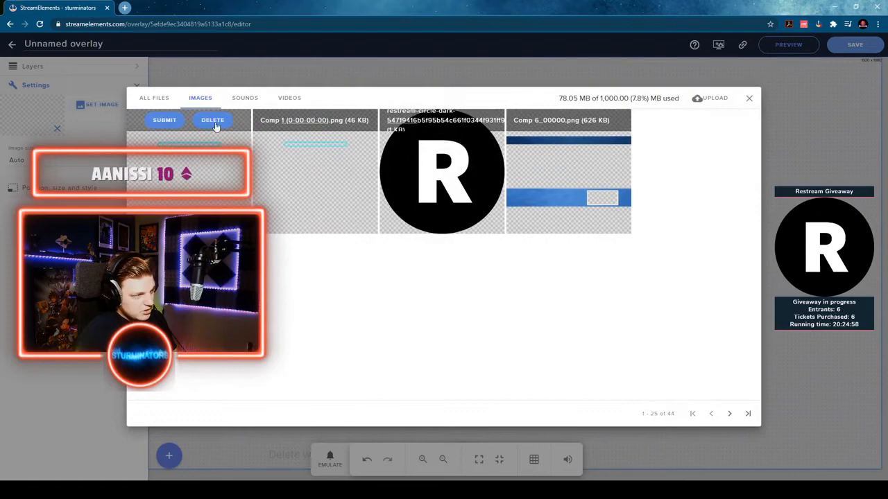
click(169, 122)
click(98, 105)
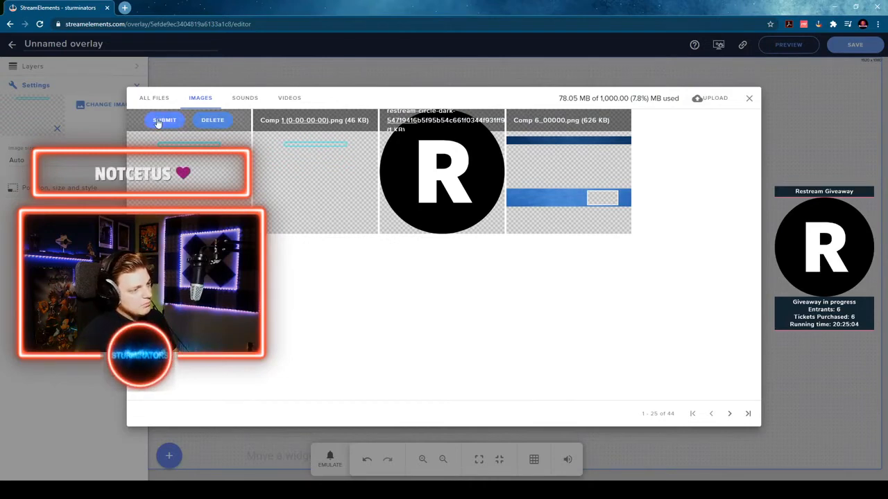
click(164, 120)
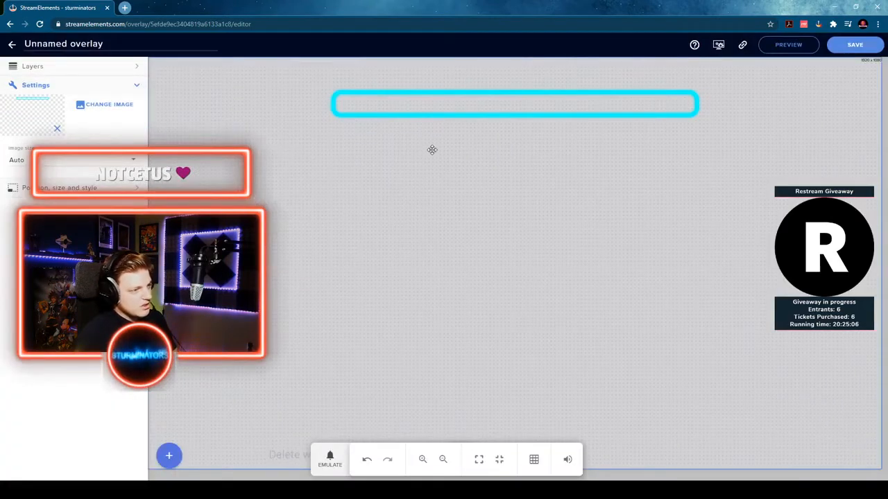
drag(431, 117, 367, 131)
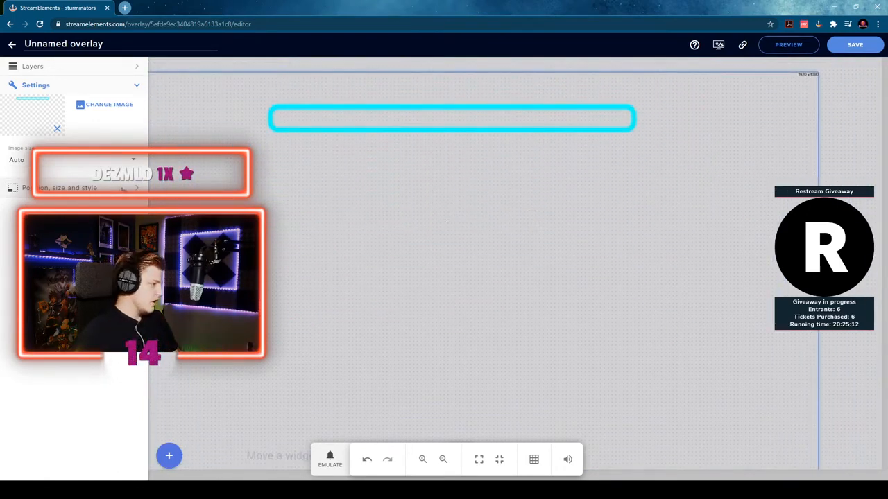
click(98, 73)
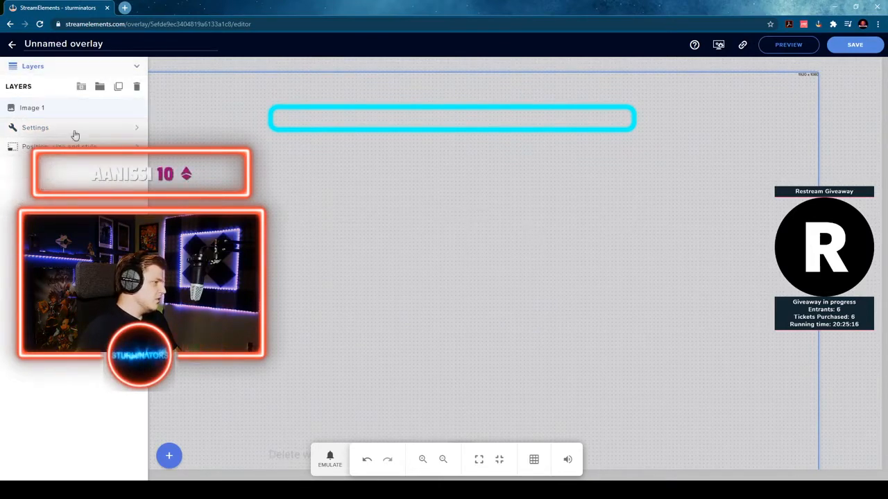
- Add a Subscriber goal widget to the overlay and place it over the left part of the cyan bar frame
click(170, 457)
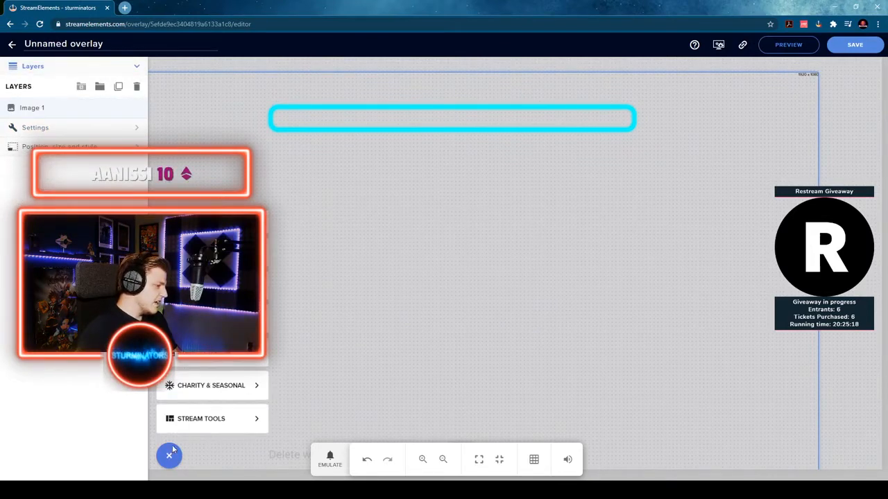
mouse_move(208, 352)
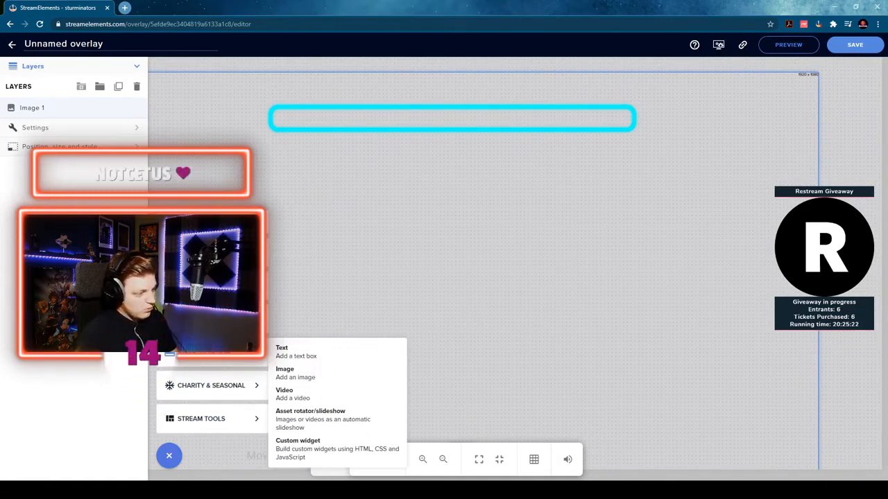
mouse_move(212, 319)
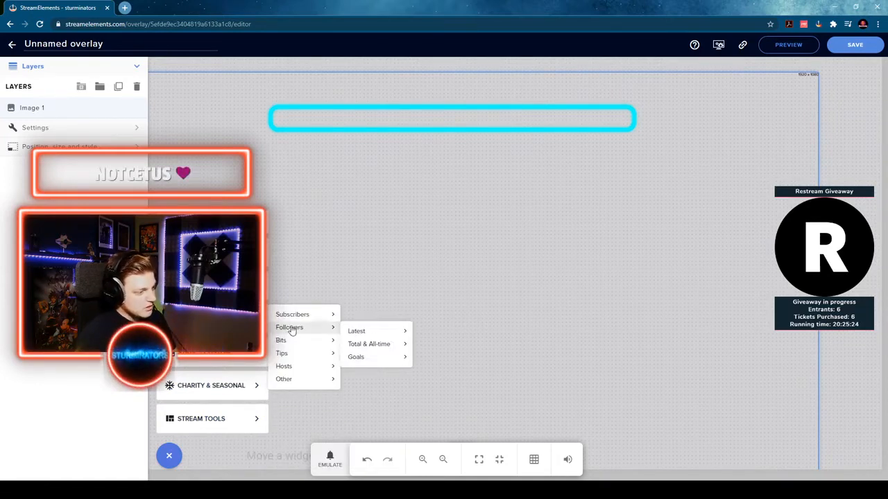
mouse_move(295, 319)
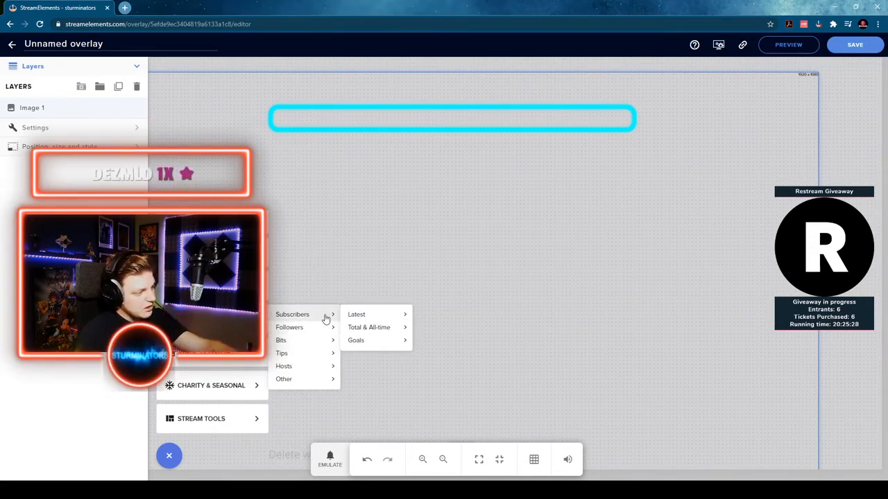
mouse_move(373, 340)
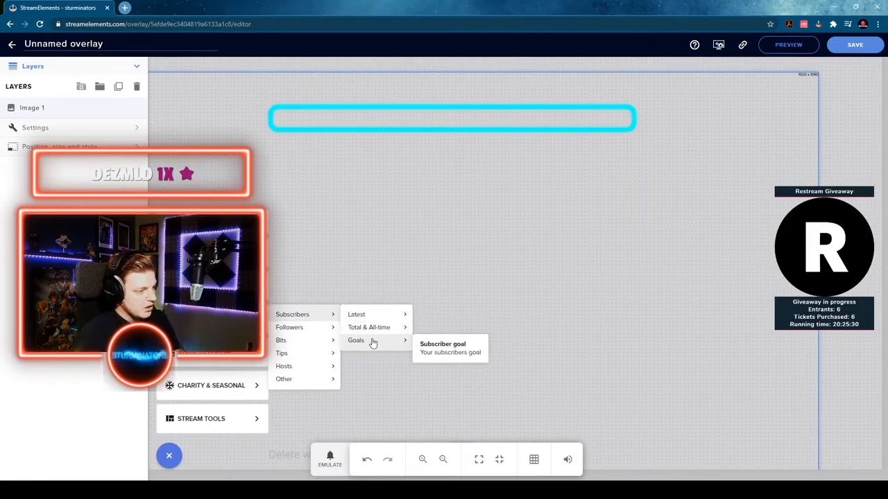
click(436, 354)
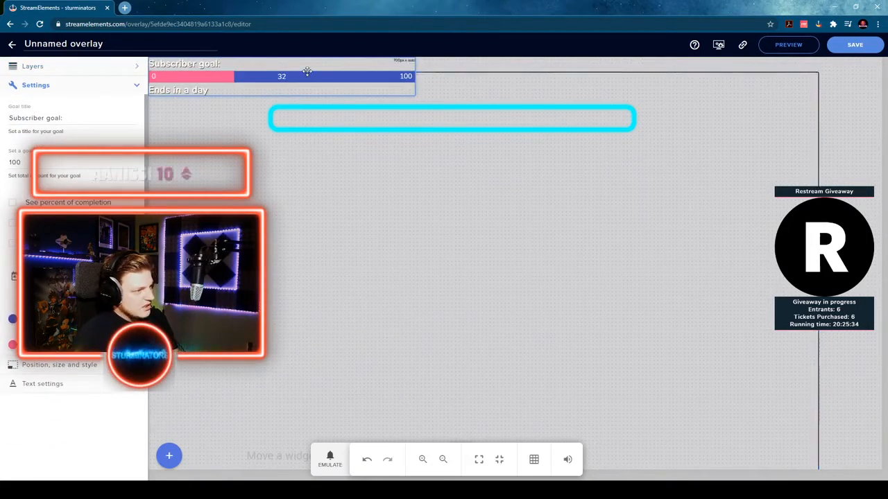
drag(306, 68, 432, 108)
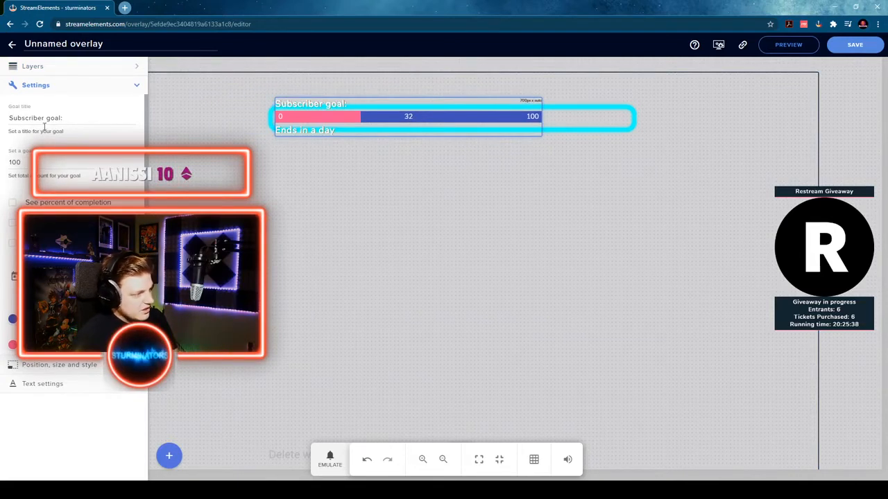
- Clear the subscriber goal's title and turn on the option that hides its start value and end-date text
drag(66, 123, 2, 123)
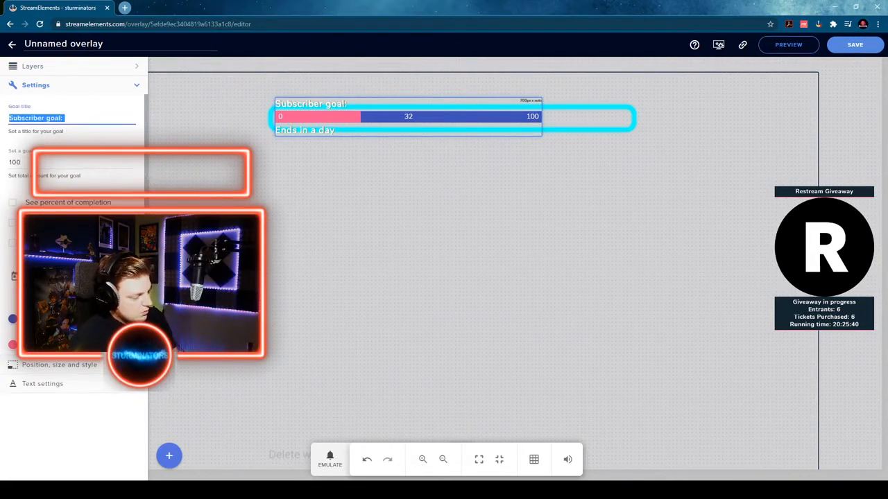
key(BackSpace)
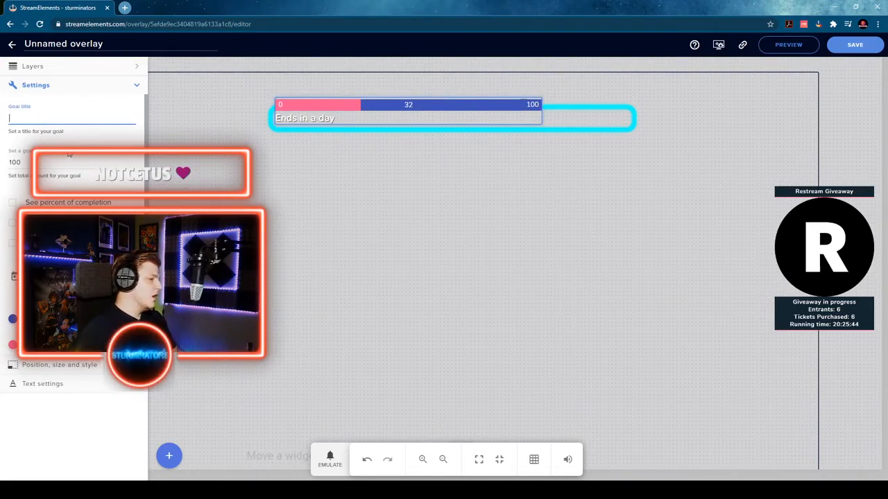
click(12, 223)
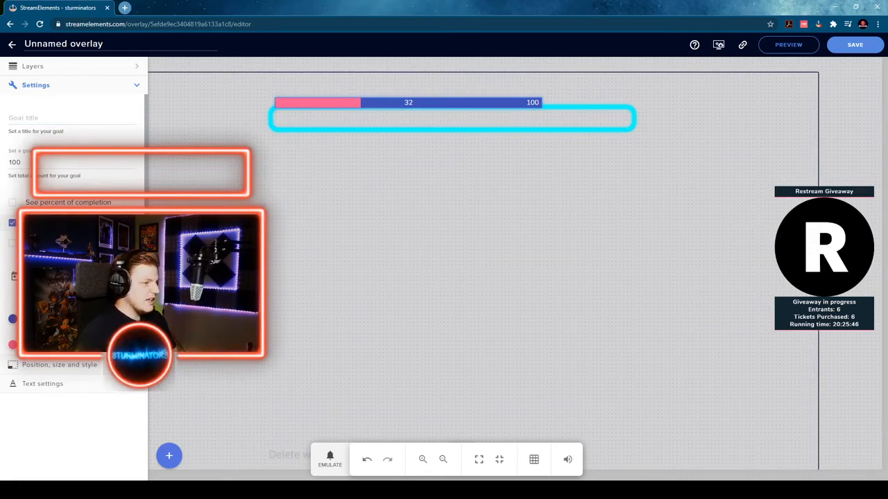
- Move the goal bar inside the cyan frame and stretch it to fill the frame's width and height
mouse_move(383, 104)
mouse_down()
mouse_move(394, 118)
mouse_move(382, 120)
mouse_up()
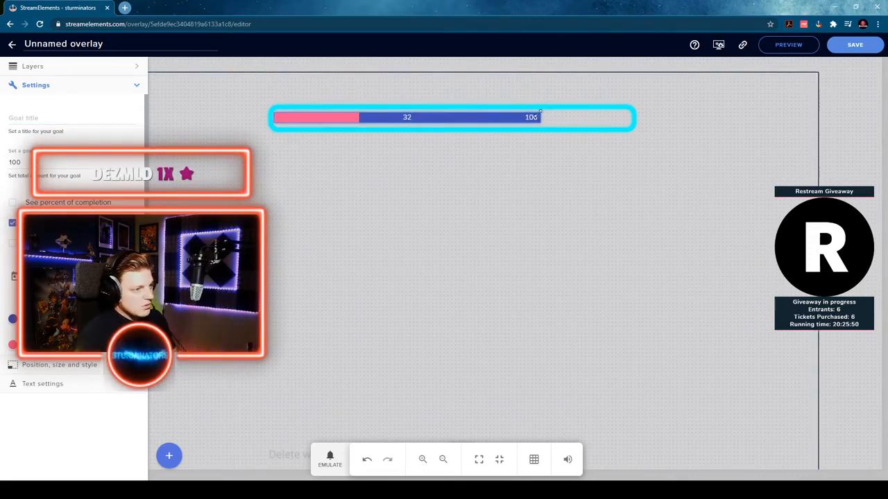
drag(543, 111, 629, 126)
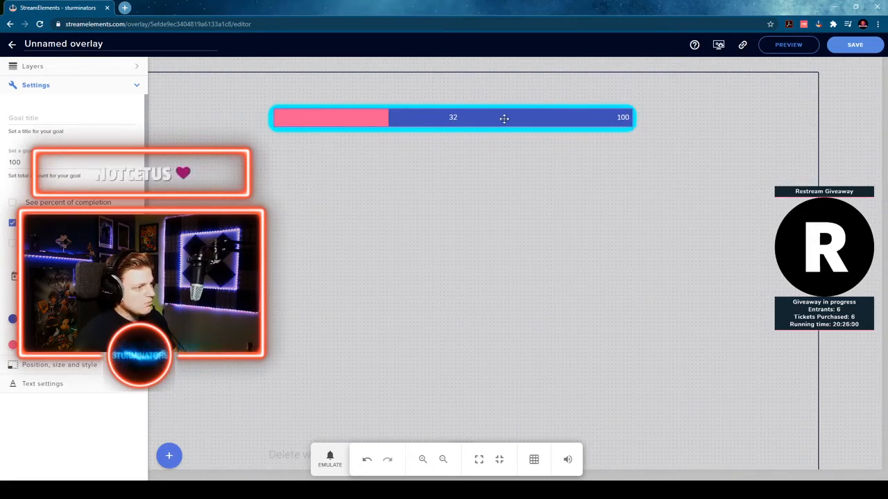
- Nudge the goal bar slightly left and move the cyan frame image layer above the subscriber goal layer
drag(504, 119, 503, 118)
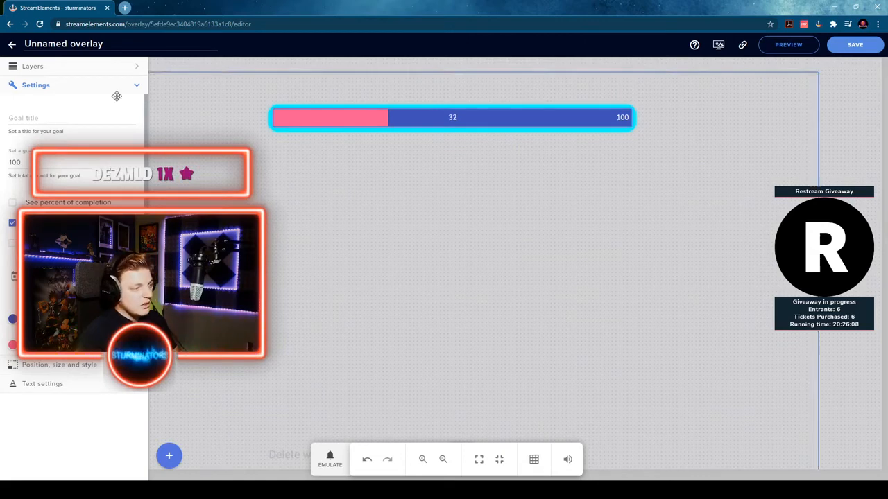
click(60, 67)
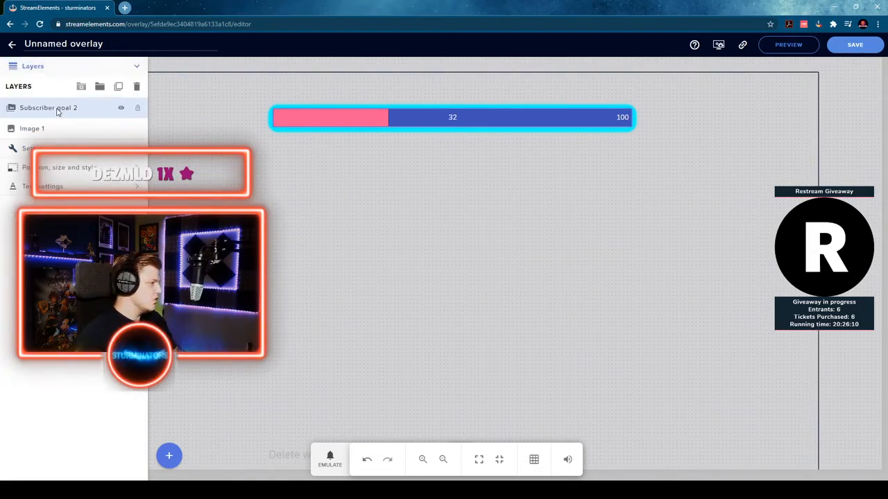
drag(61, 134, 63, 108)
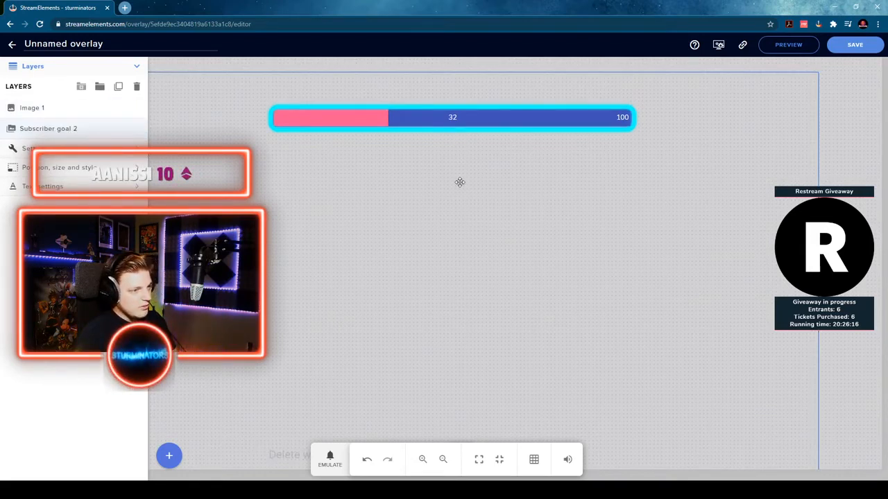
click(850, 165)
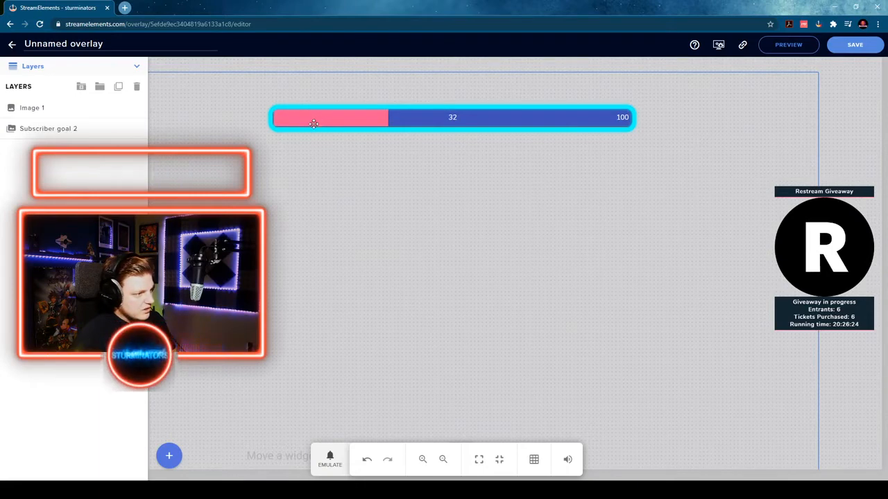
- Bring the subscriber goal layer to the front to nudge the bar slightly down, and return it behind the frame image
click(46, 128)
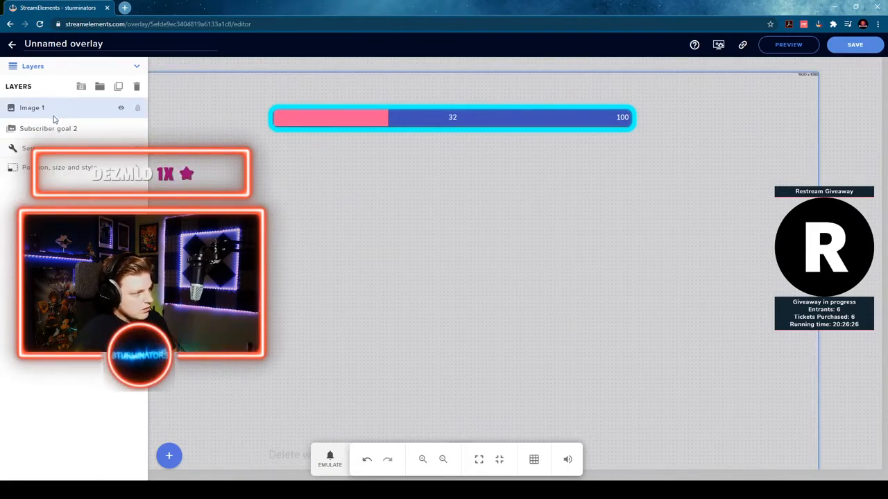
drag(70, 135, 57, 104)
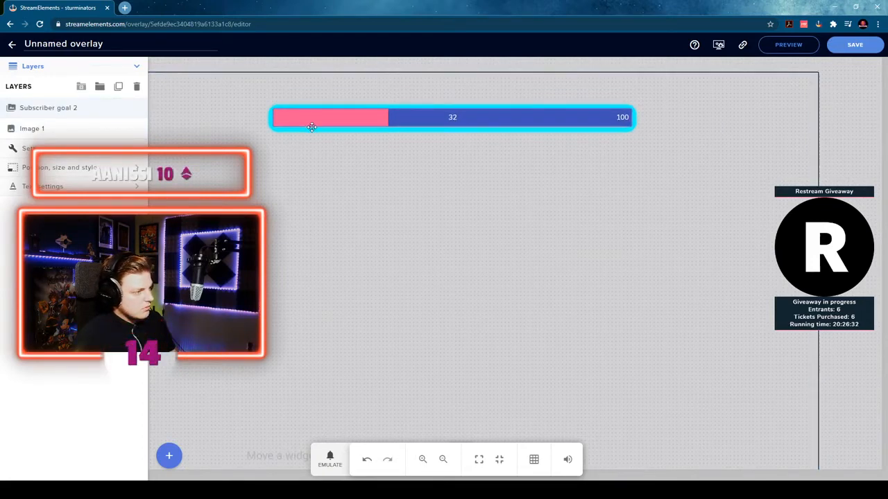
drag(312, 127, 310, 128)
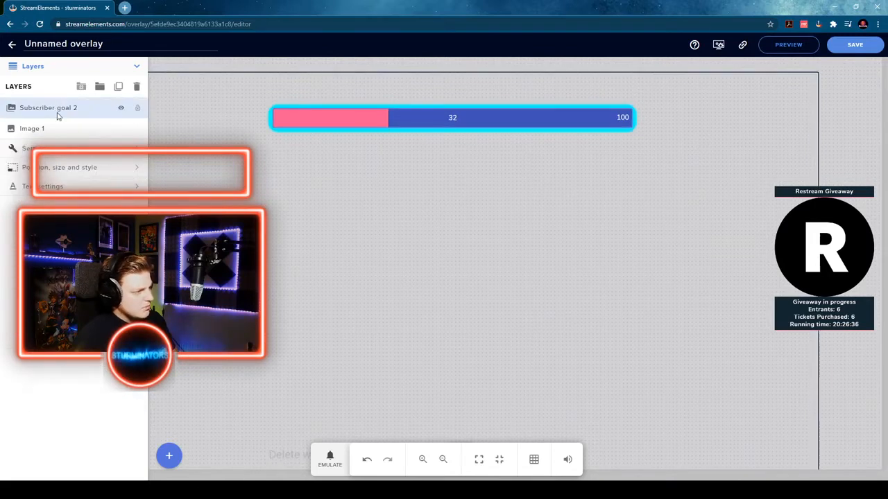
drag(55, 113, 72, 145)
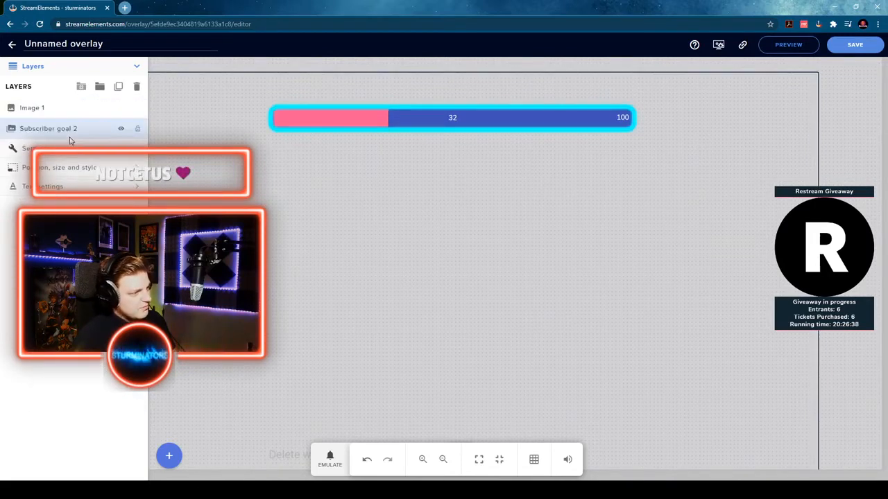
click(857, 139)
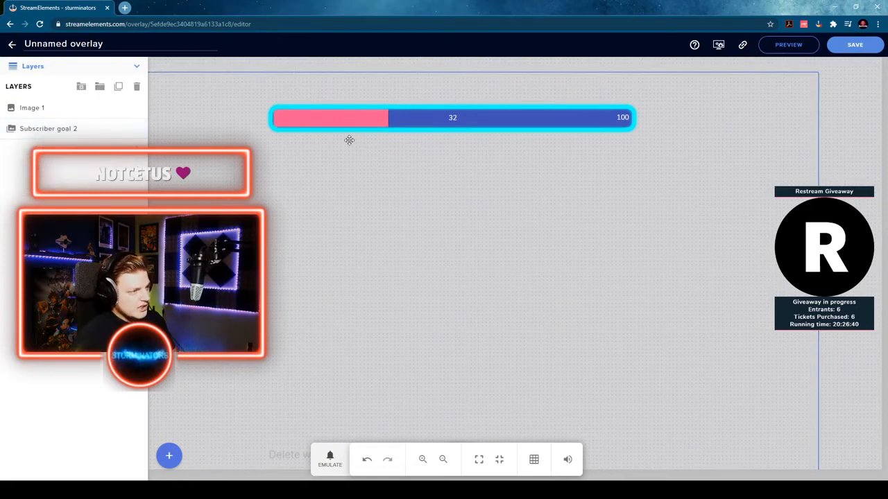
- Extend the goal bar's left edge slightly with its layer in front, and restore the frame image as the top layer
click(61, 129)
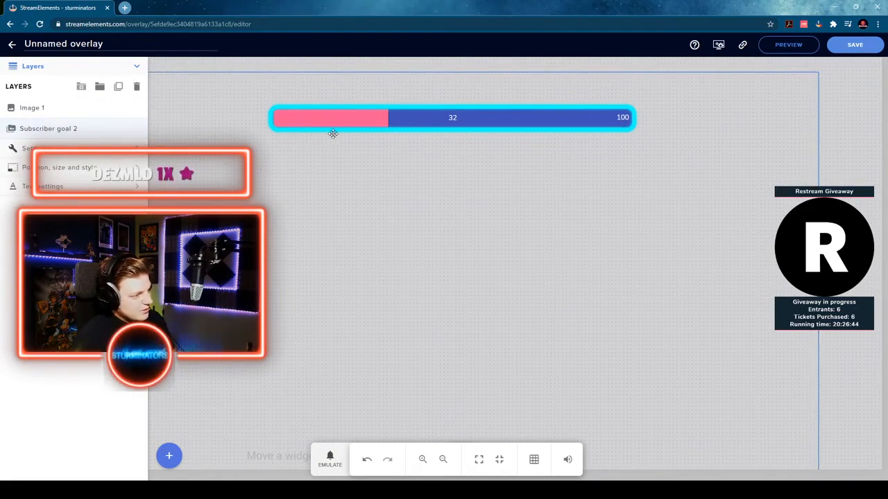
drag(77, 129, 79, 109)
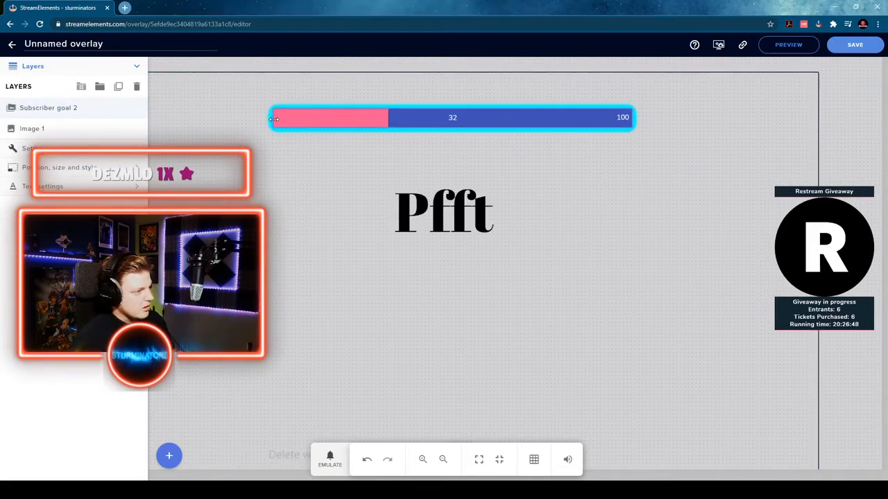
drag(274, 119, 271, 119)
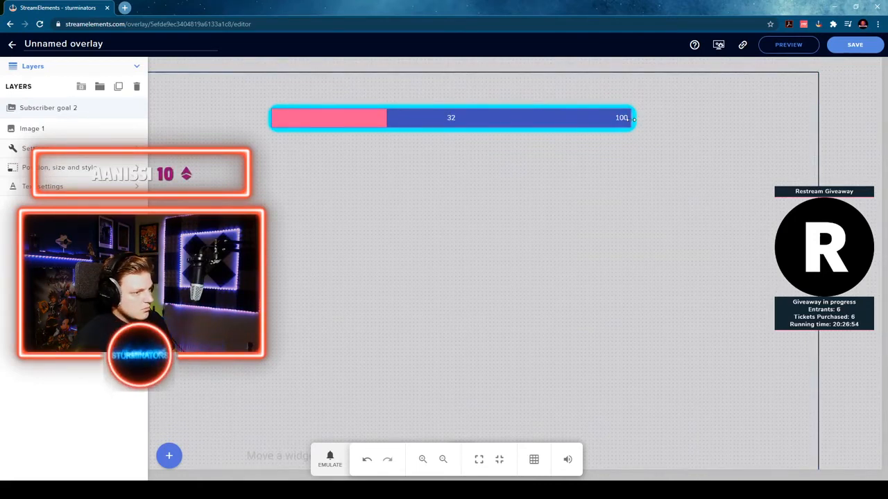
mouse_move(59, 125)
mouse_down()
mouse_move(60, 91)
mouse_move(62, 109)
mouse_up()
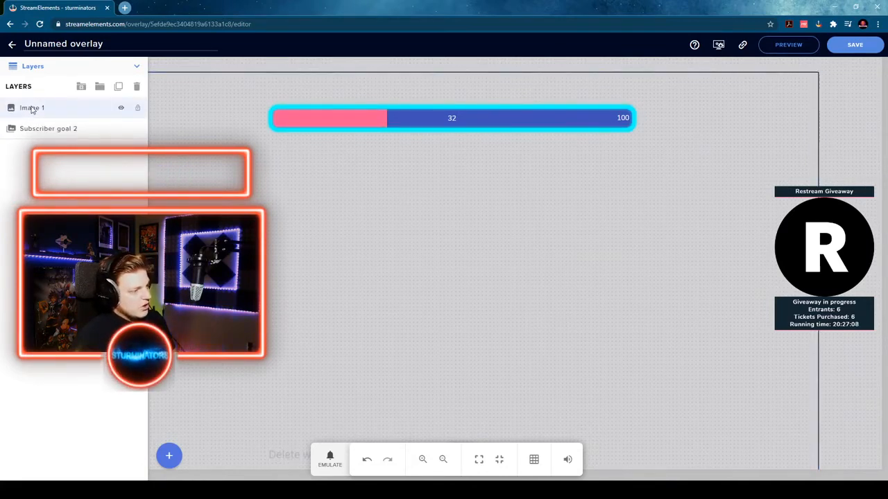
- Paste the copied turquoise as the color of the subscriber goal's filled portion
click(55, 129)
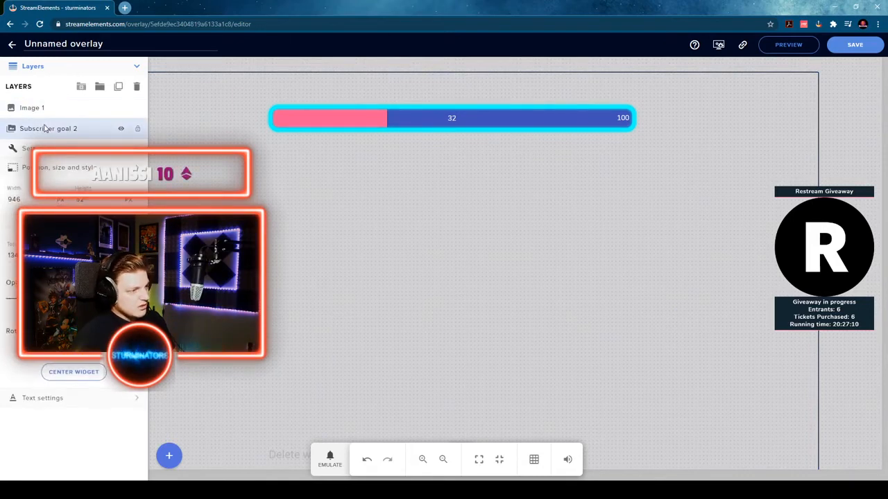
click(69, 153)
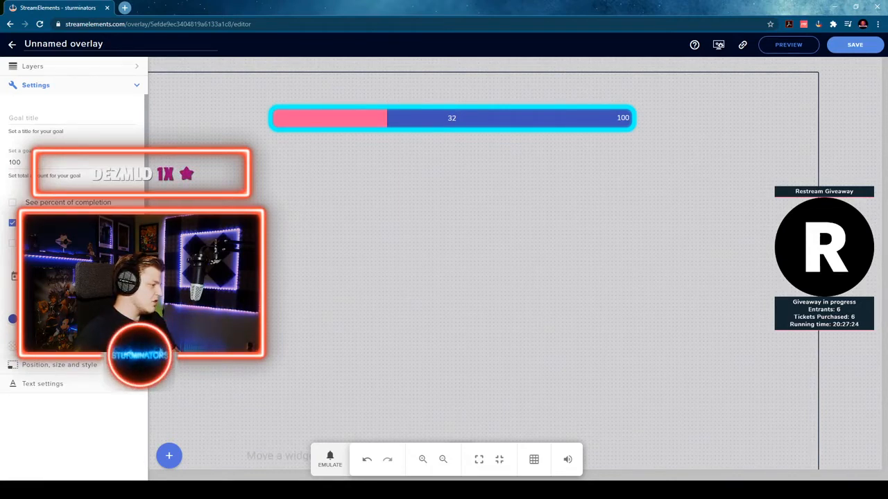
key(ctrl+v)
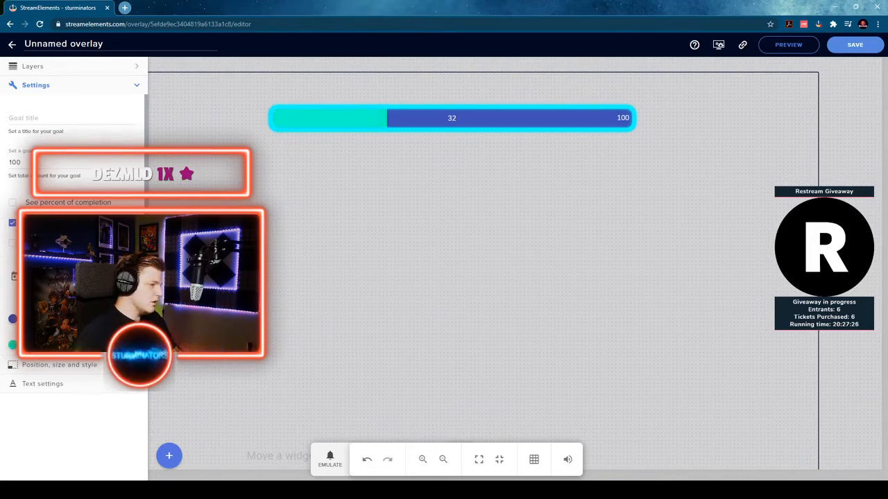
click(851, 138)
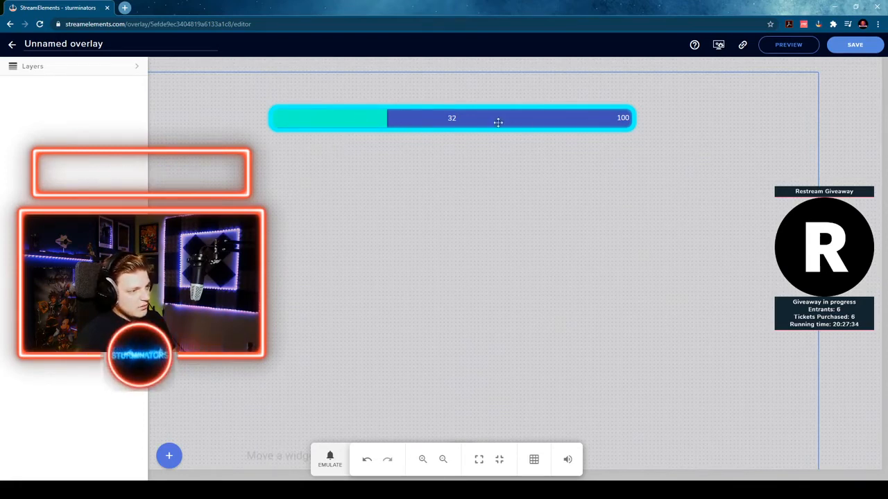
- Set the subscriber goal's background color to dark blue, rgb(2, 19, 110)
click(27, 66)
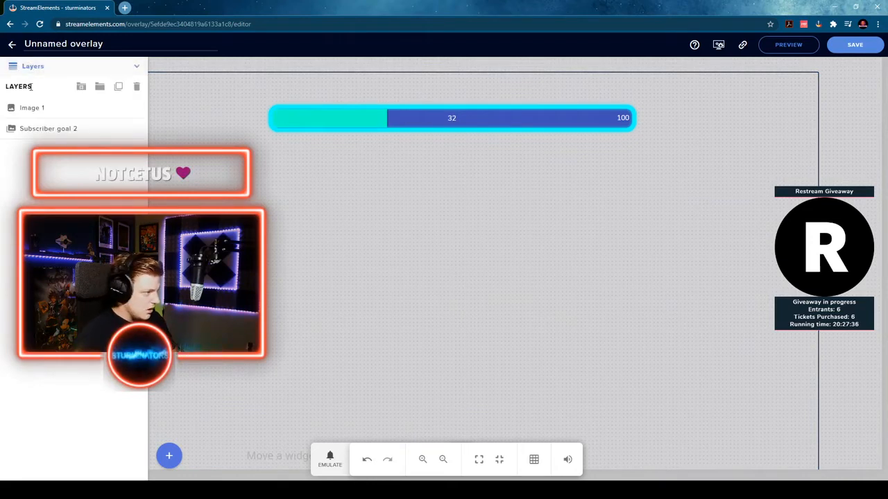
click(46, 129)
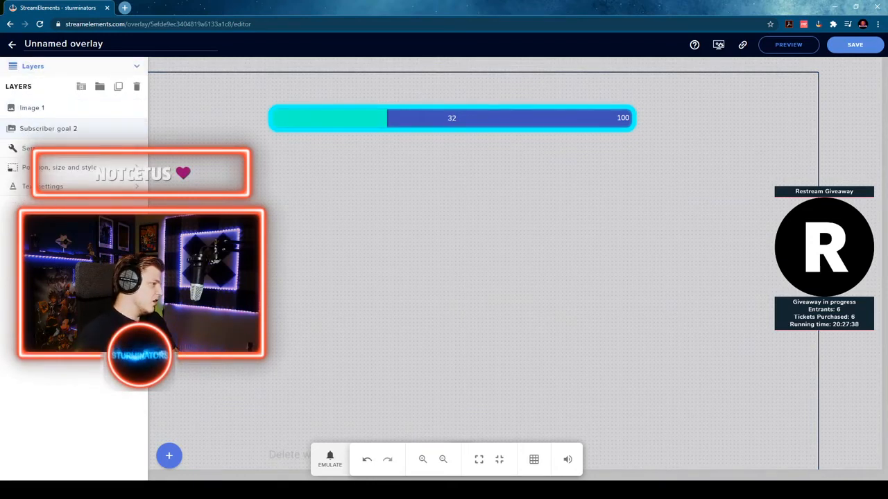
click(55, 168)
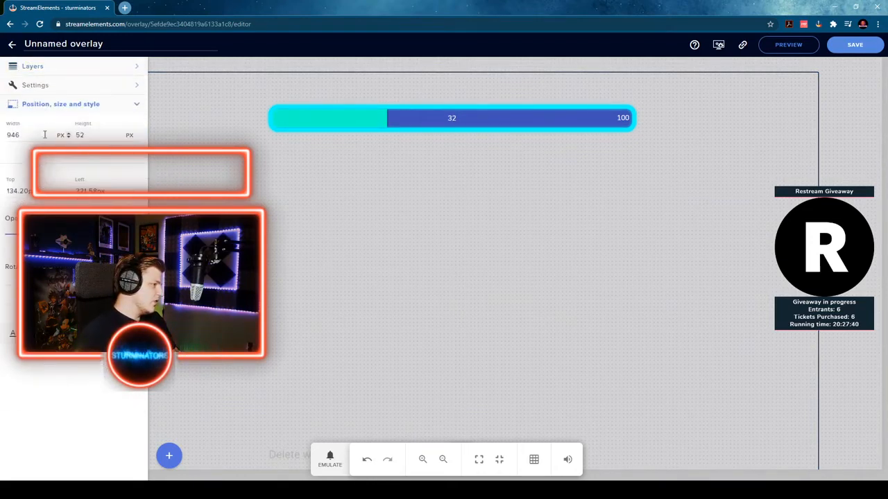
click(55, 87)
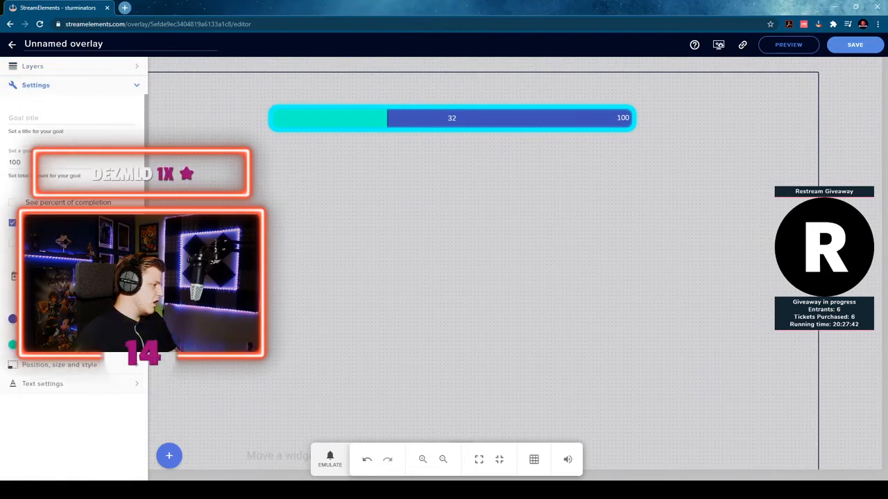
click(12, 319)
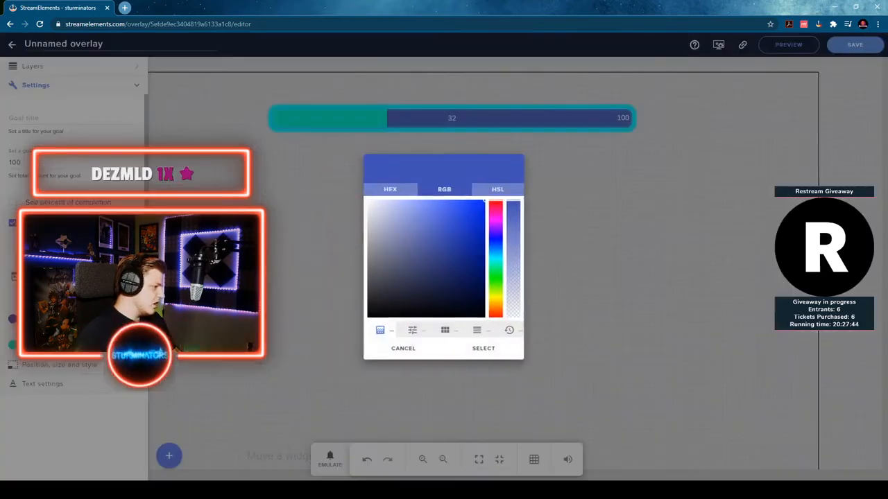
mouse_move(463, 247)
mouse_down()
mouse_move(483, 243)
mouse_move(483, 267)
mouse_up()
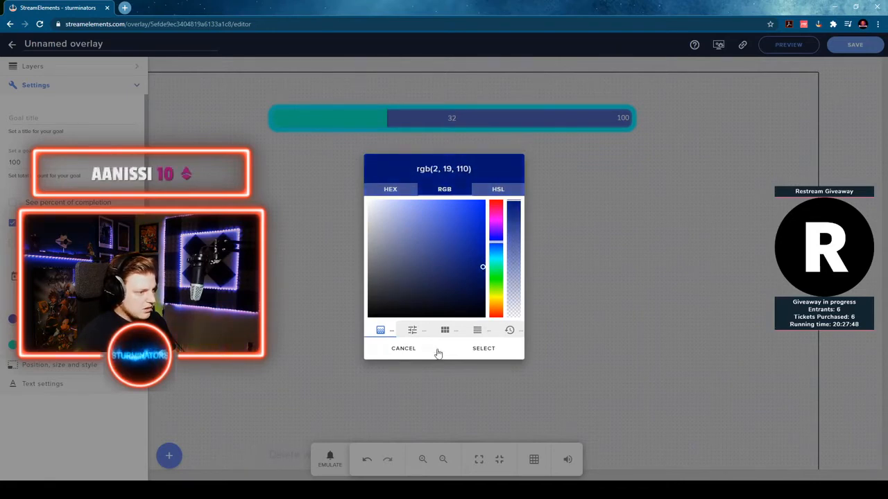
click(468, 348)
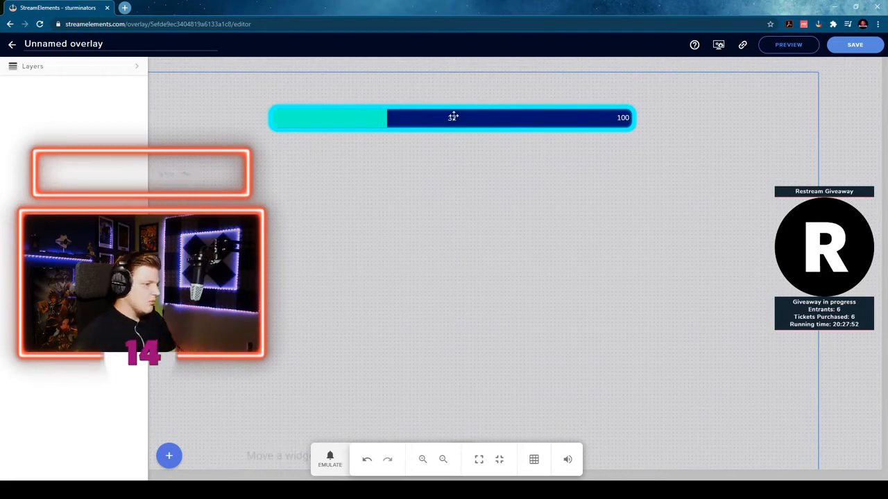
- Set the subscriber goal's text color to rgb(2, 19, 110) so its numbers blend into the bar's background
click(33, 66)
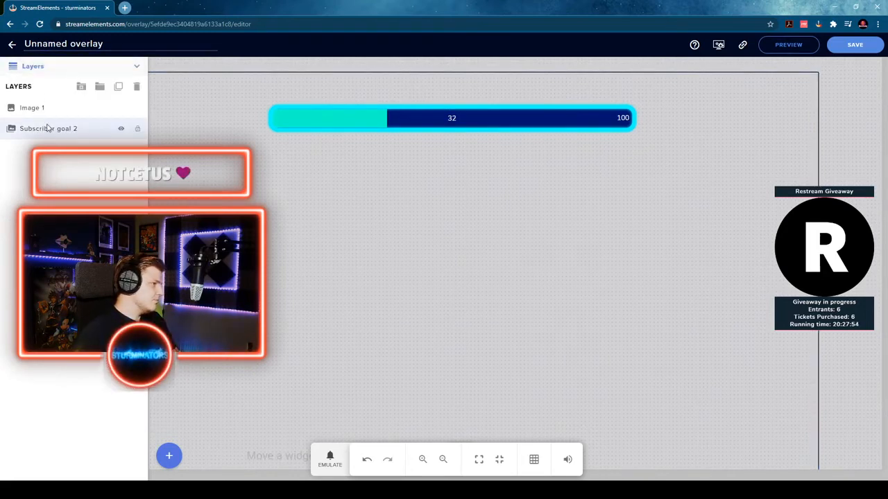
click(48, 128)
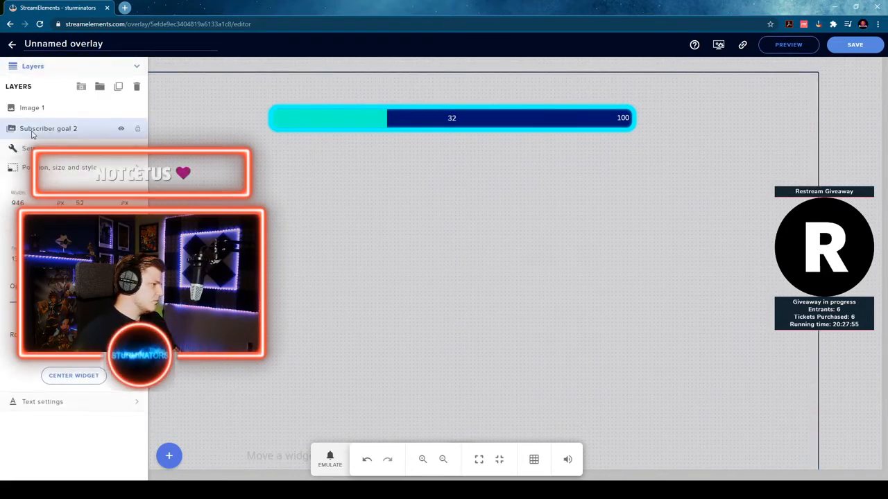
click(59, 167)
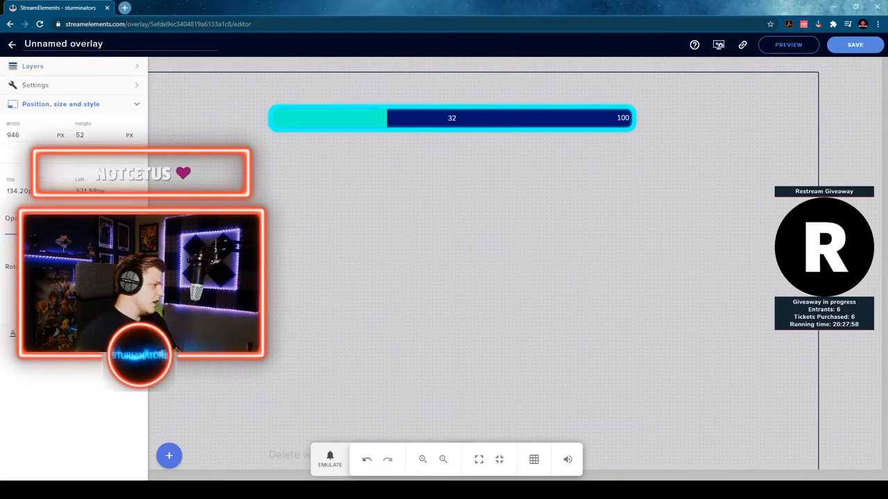
click(53, 85)
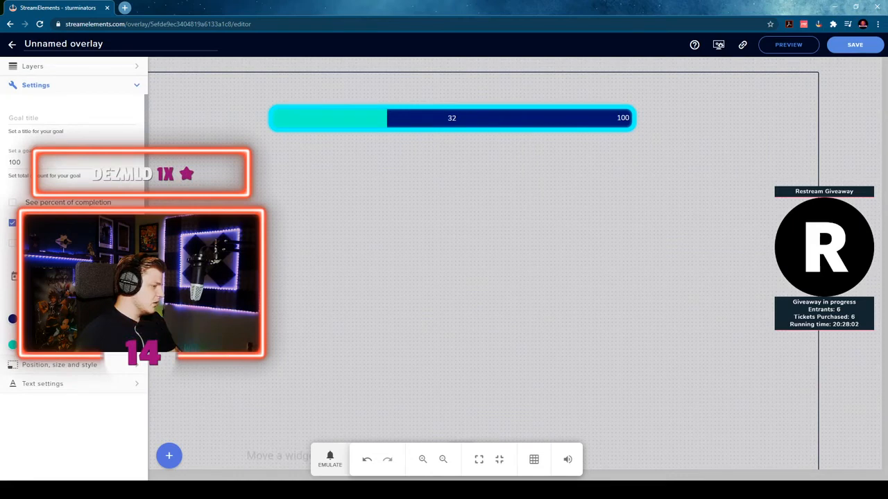
click(68, 85)
click(69, 86)
click(68, 85)
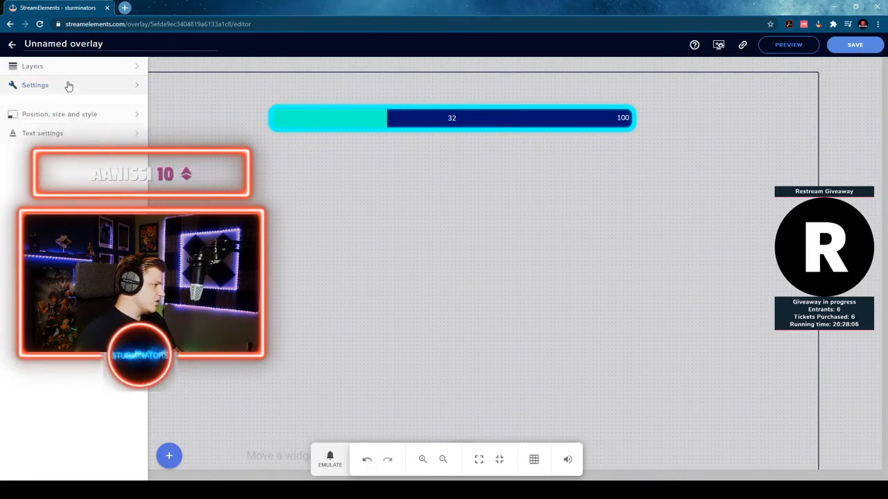
click(43, 124)
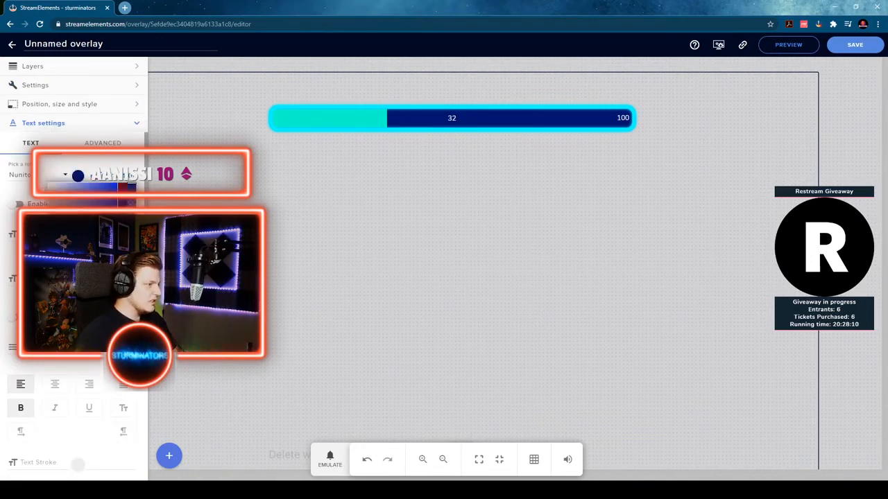
click(109, 161)
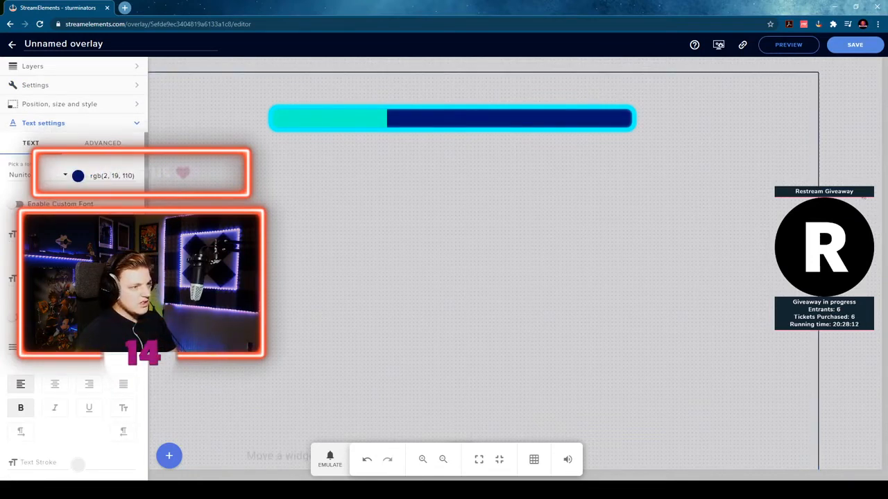
click(858, 197)
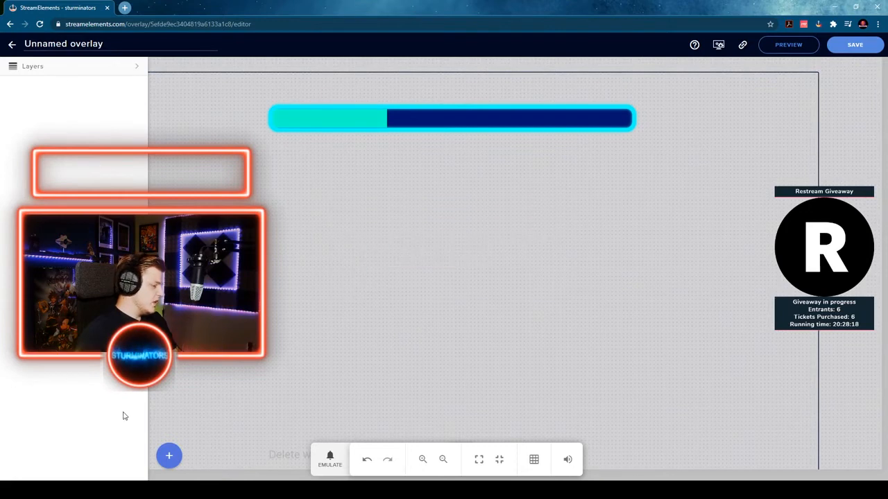
- Add a Countdown widget to the overlay and switch it from an exact time to counting down to a date
click(170, 457)
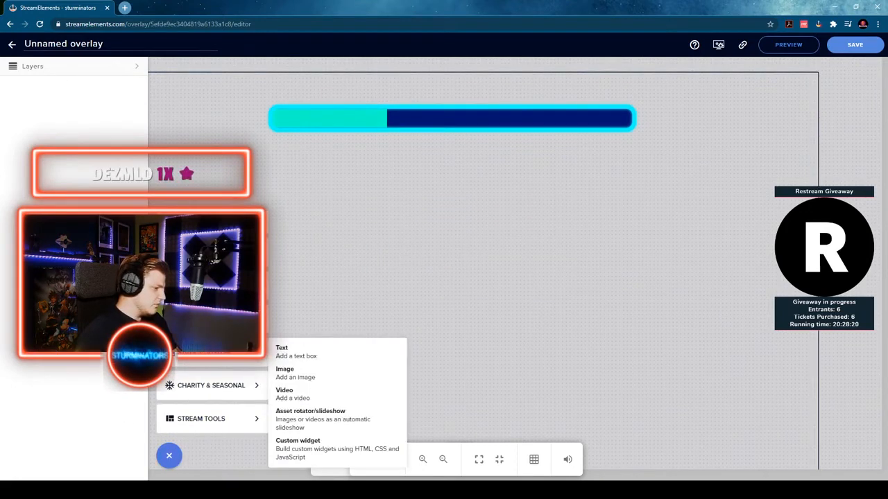
mouse_move(213, 253)
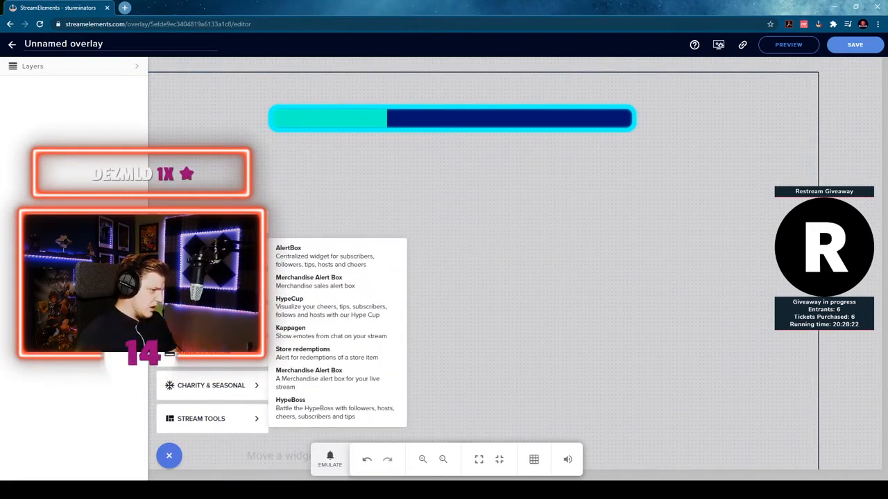
mouse_move(220, 285)
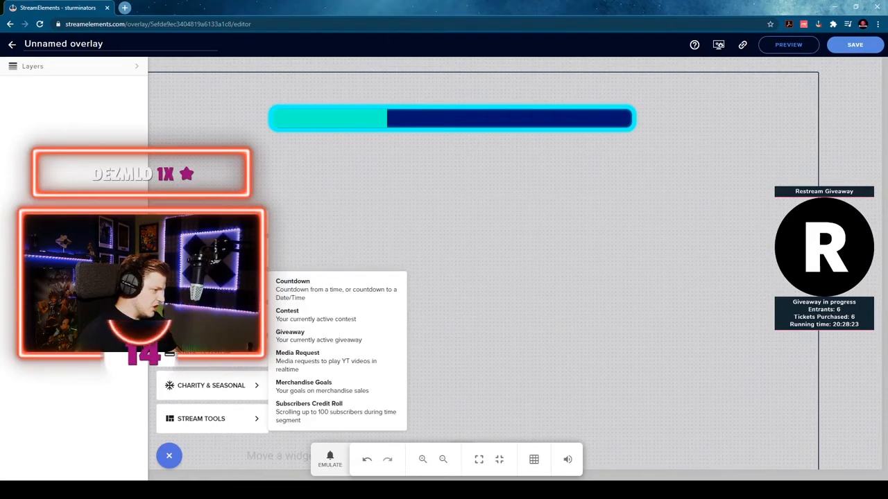
click(281, 287)
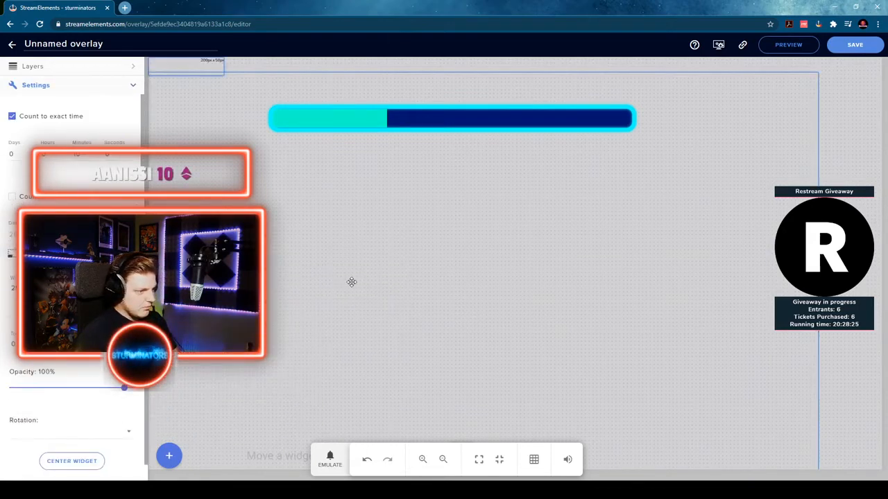
click(22, 121)
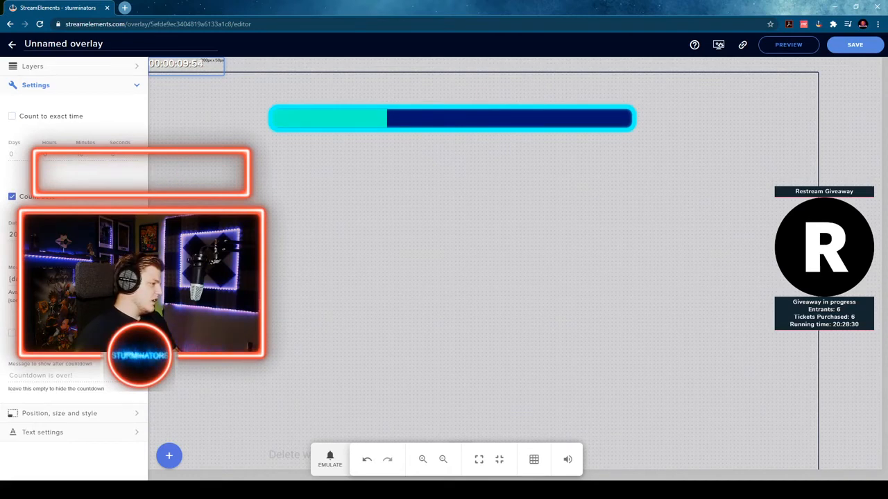
- Set the countdown's target date to July 31, 2020, with the hour at 00
click(50, 234)
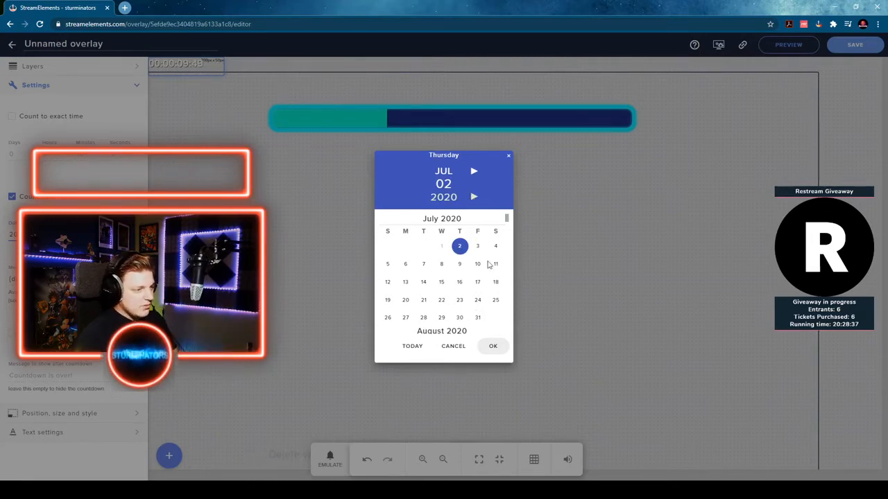
click(477, 317)
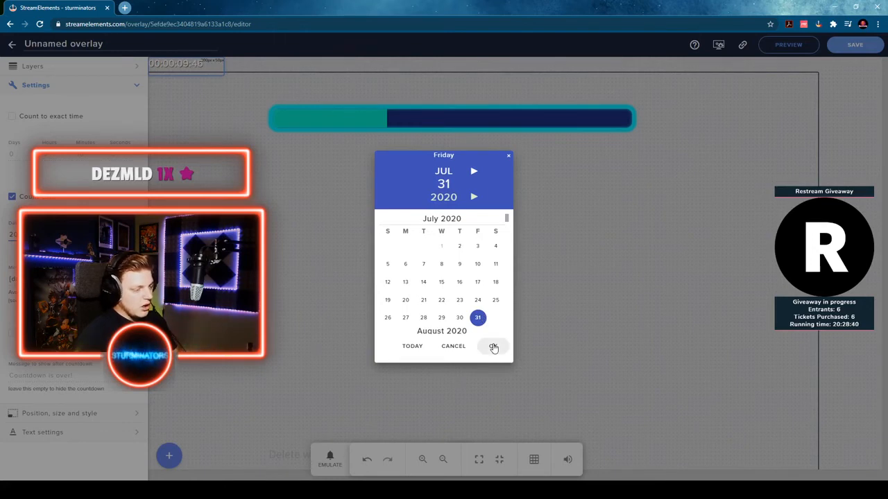
click(493, 347)
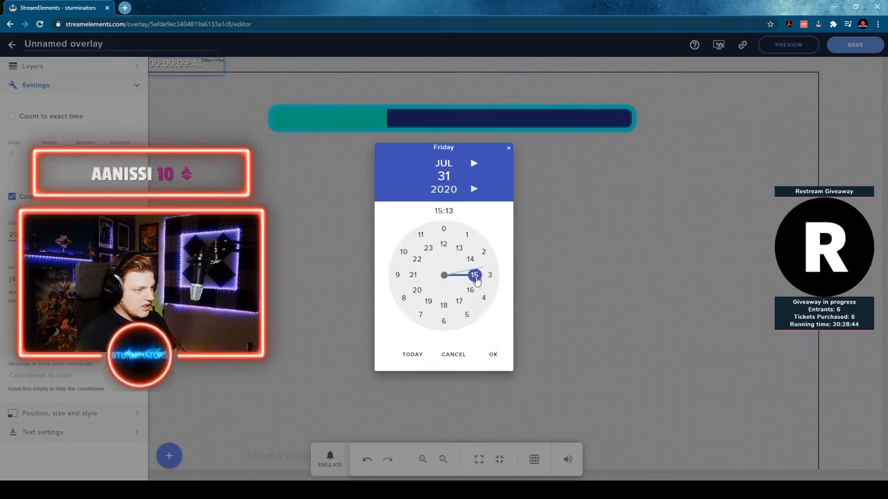
drag(477, 286, 439, 233)
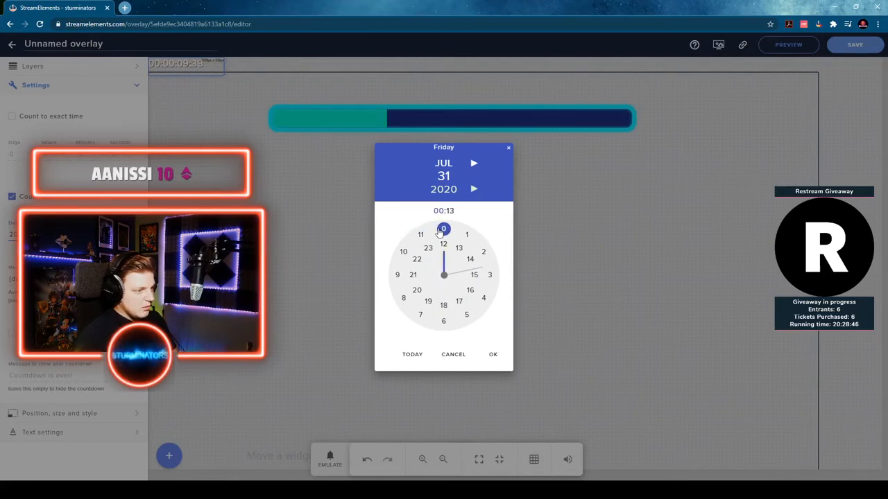
drag(476, 276, 444, 229)
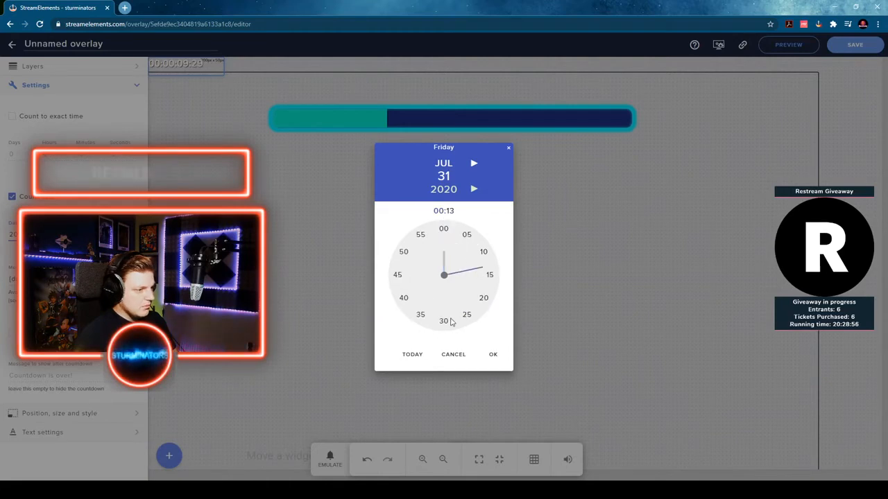
click(489, 357)
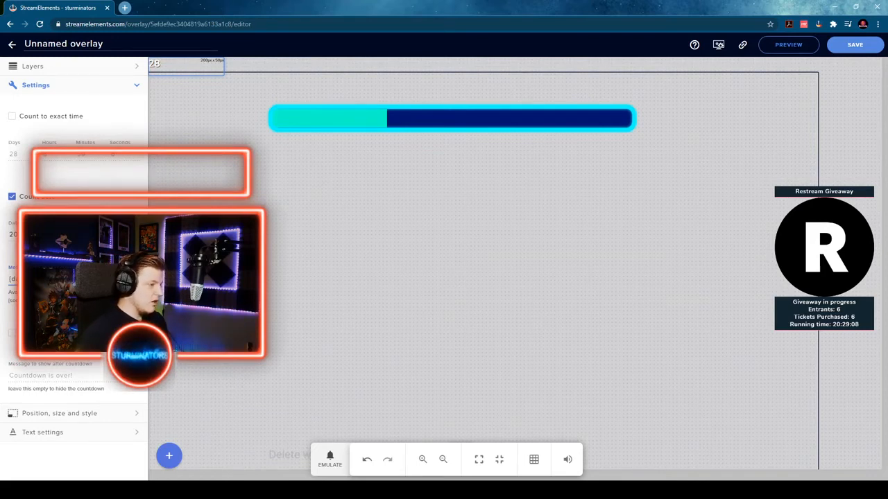
- Make the countdown message show the remaining days followed by "Days Left!" and place the widget below the middle of the goal bar
text(ys)
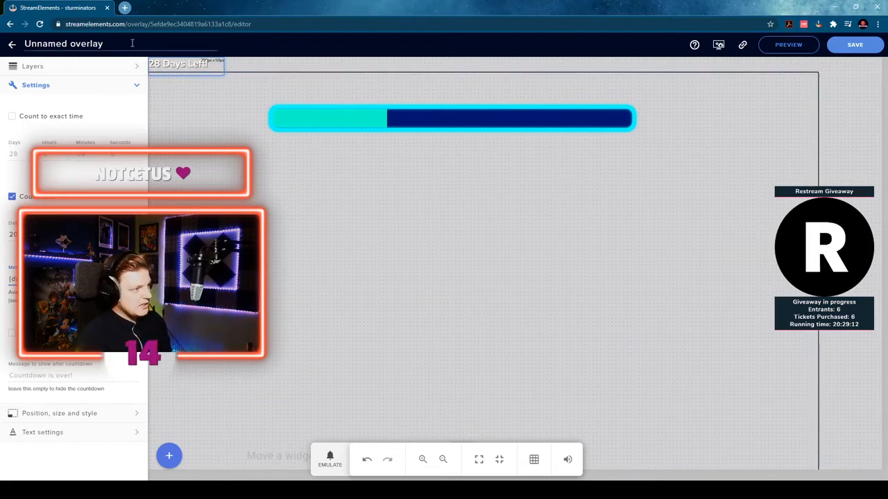
drag(166, 68, 423, 149)
click(626, 159)
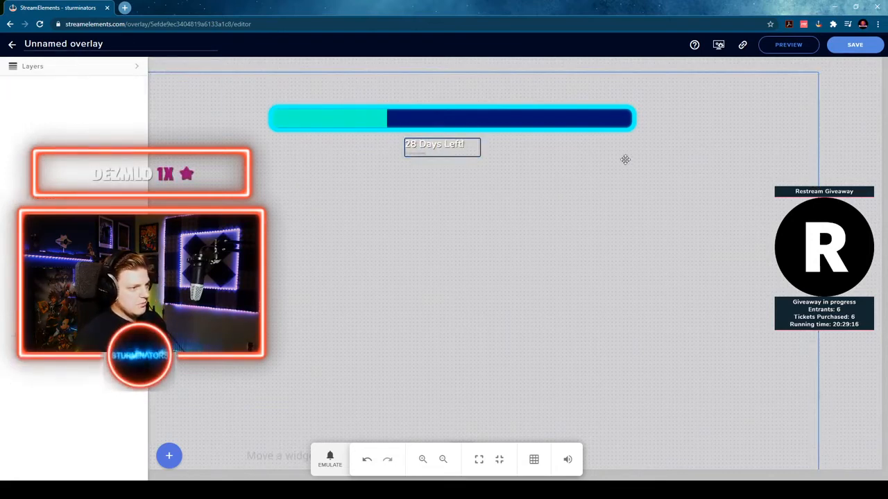
click(27, 67)
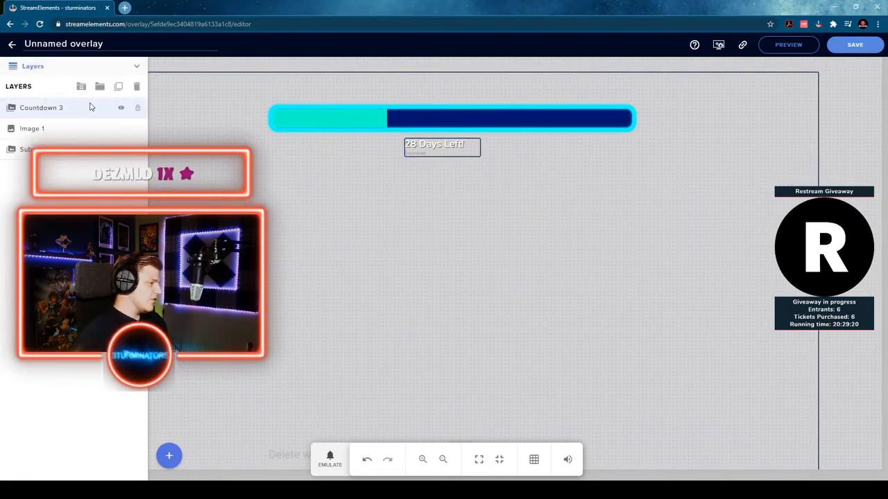
- Add a text widget reading "0" and place it below the left end of the goal bar
click(170, 456)
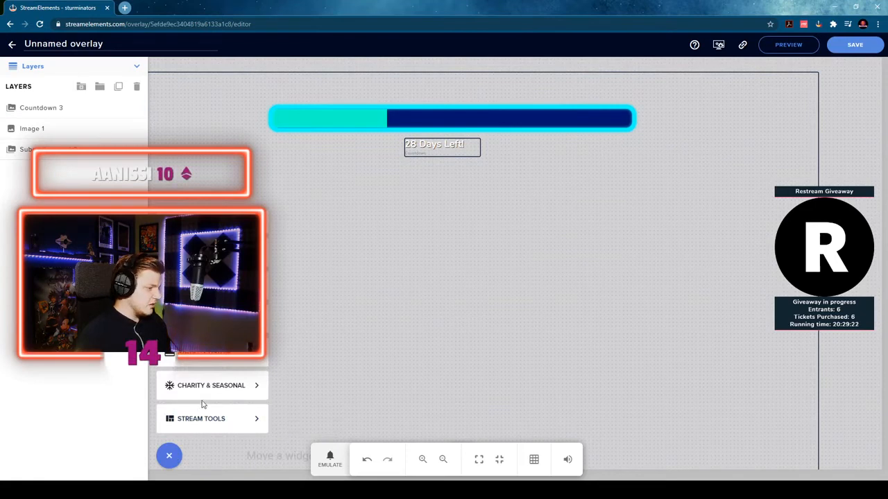
mouse_move(216, 356)
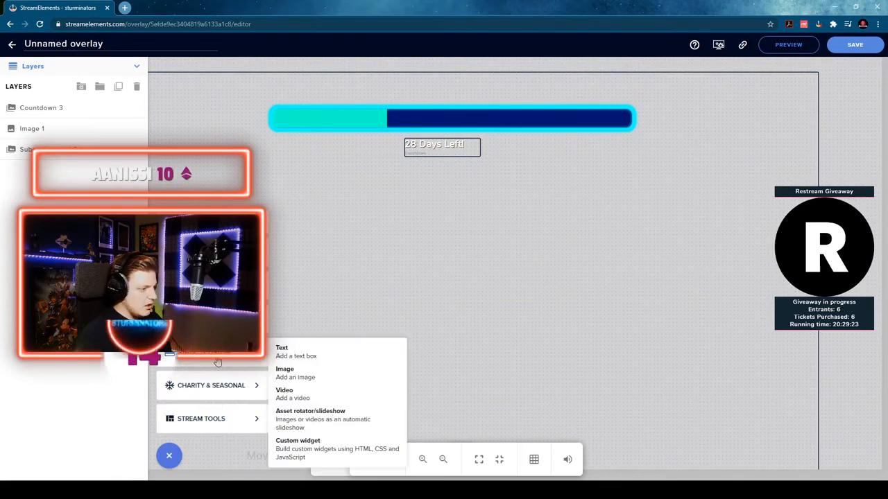
click(296, 352)
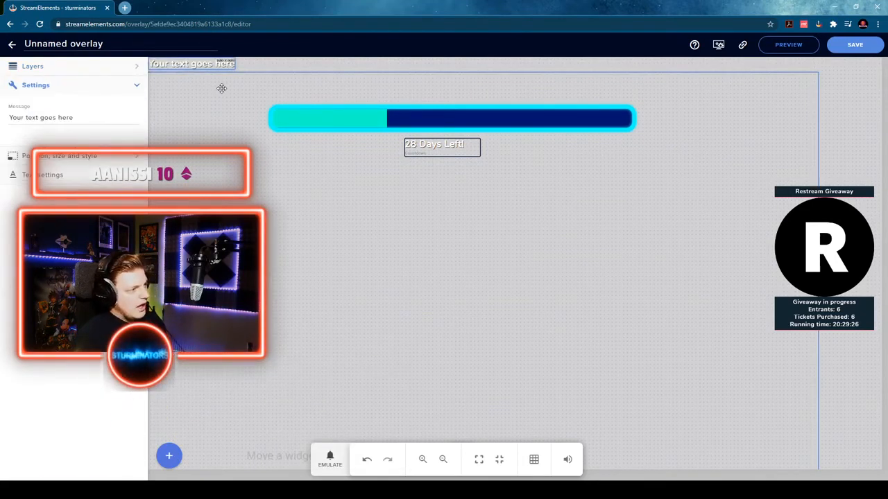
drag(208, 66, 263, 181)
triple_click(96, 123)
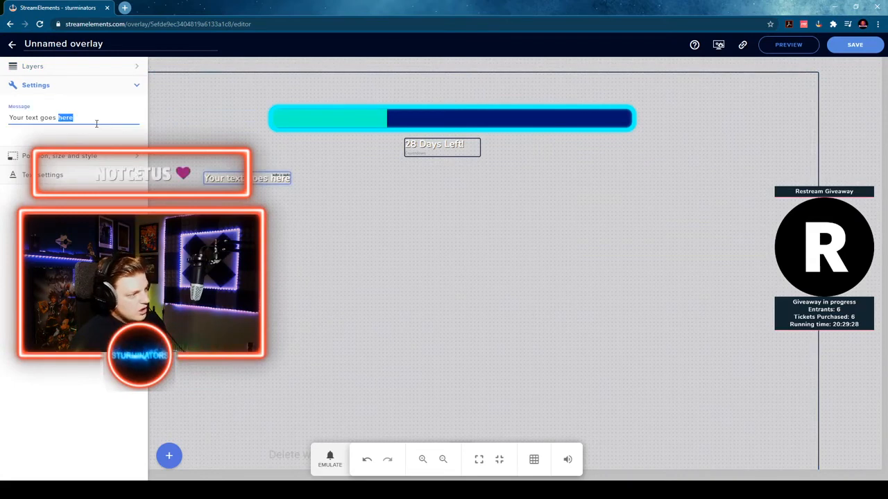
text(0)
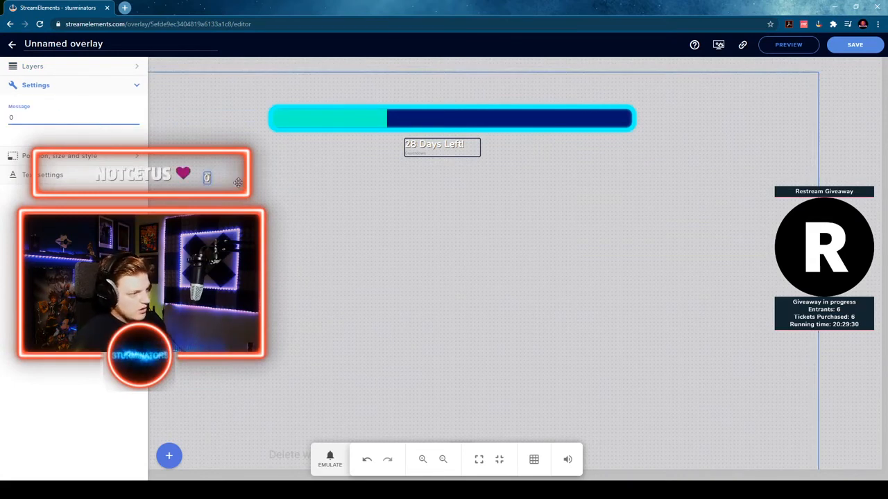
drag(207, 178, 276, 145)
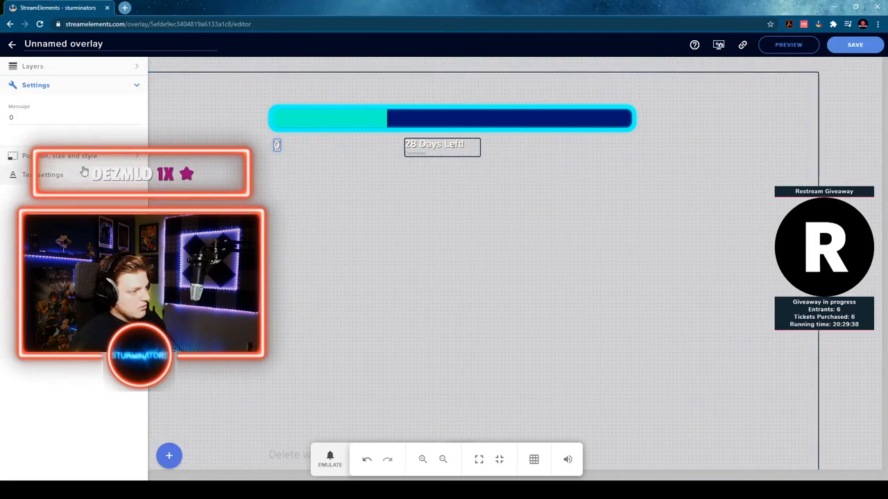
- Add a text widget reading "100" and place it below the right end of the goal bar
click(169, 456)
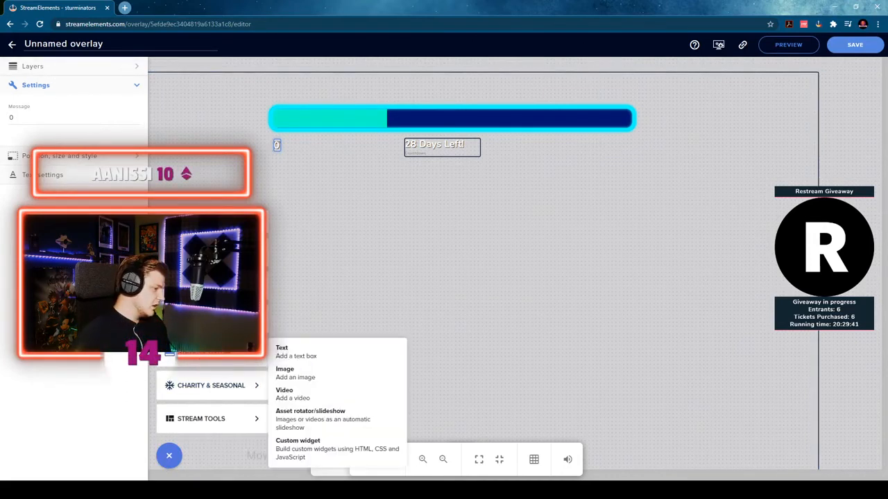
click(309, 353)
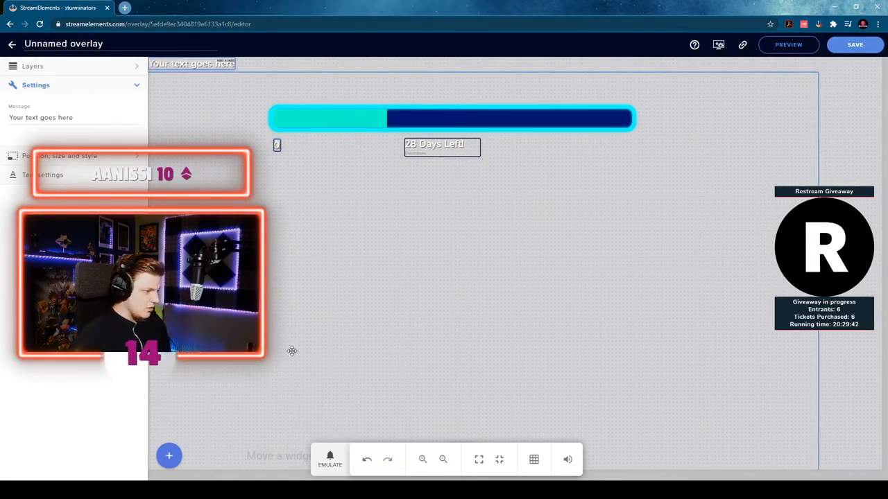
triple_click(44, 114)
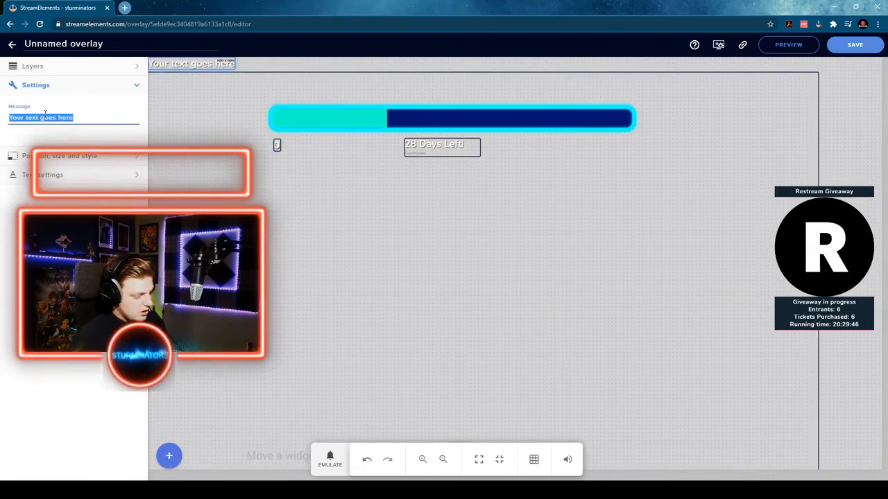
text(100)
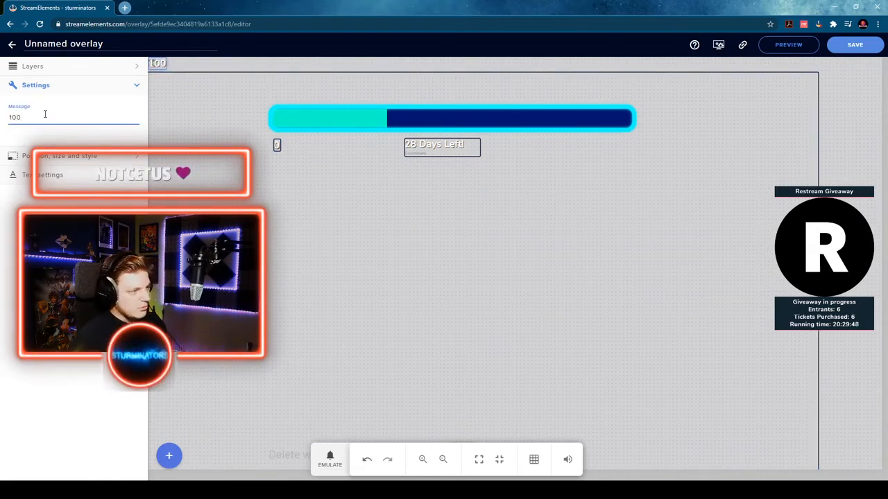
click(195, 127)
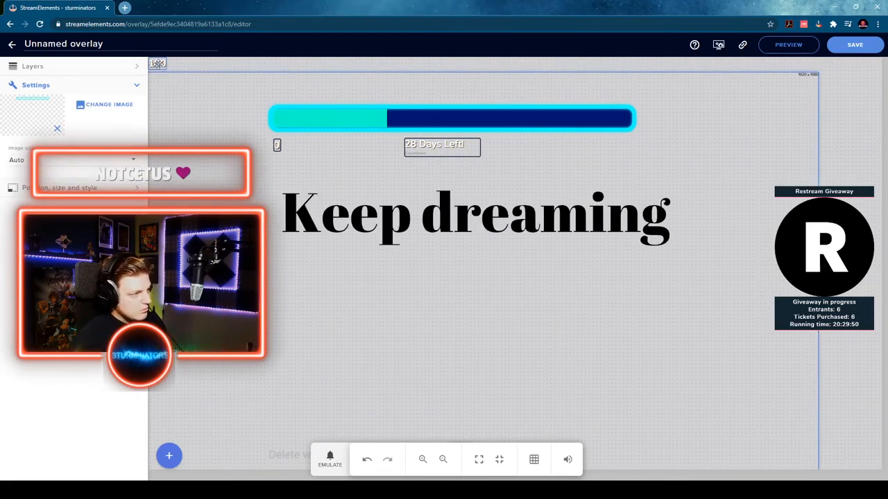
drag(157, 63, 628, 145)
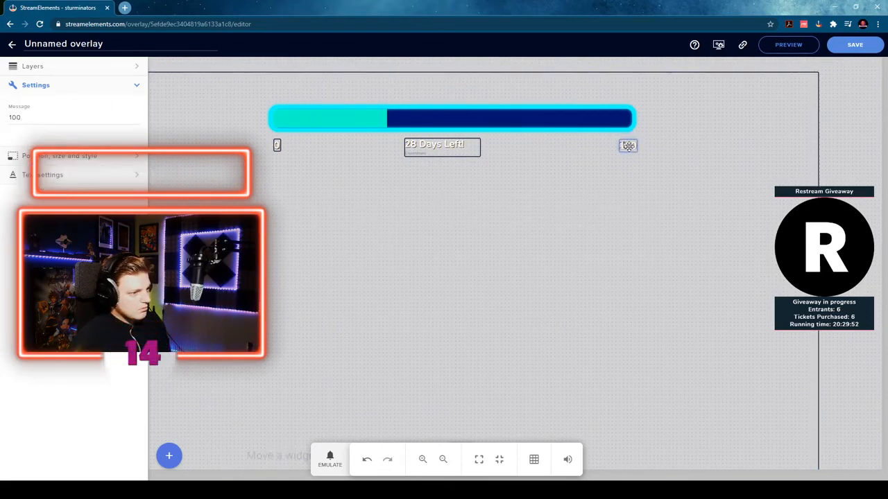
click(537, 151)
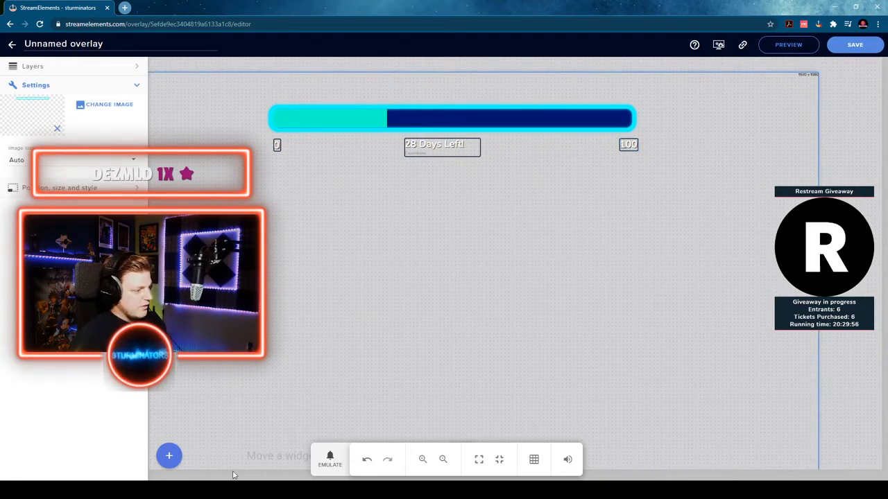
- Add a text widget reading "My Sub Goal" and place it as a title above the middle of the goal bar
click(168, 456)
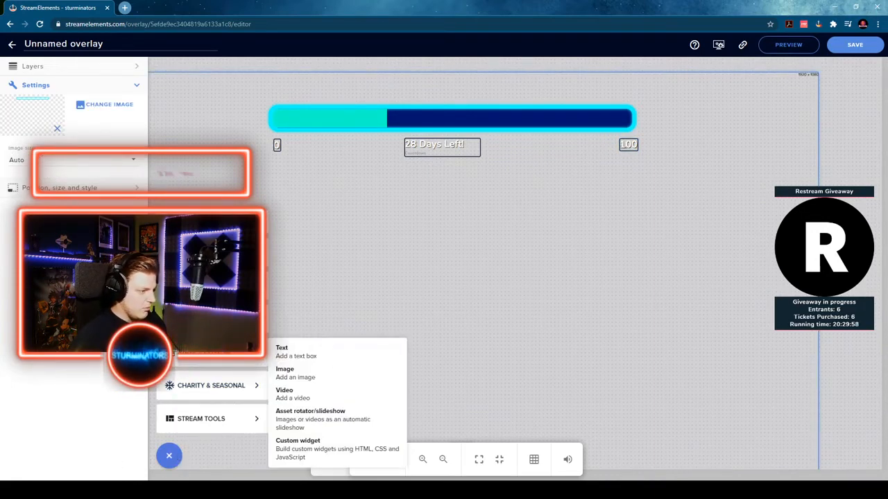
click(288, 352)
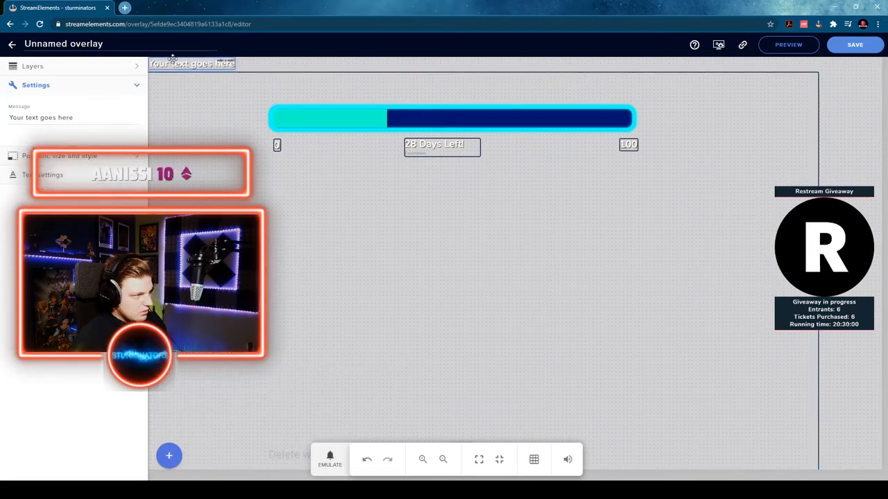
triple_click(79, 116)
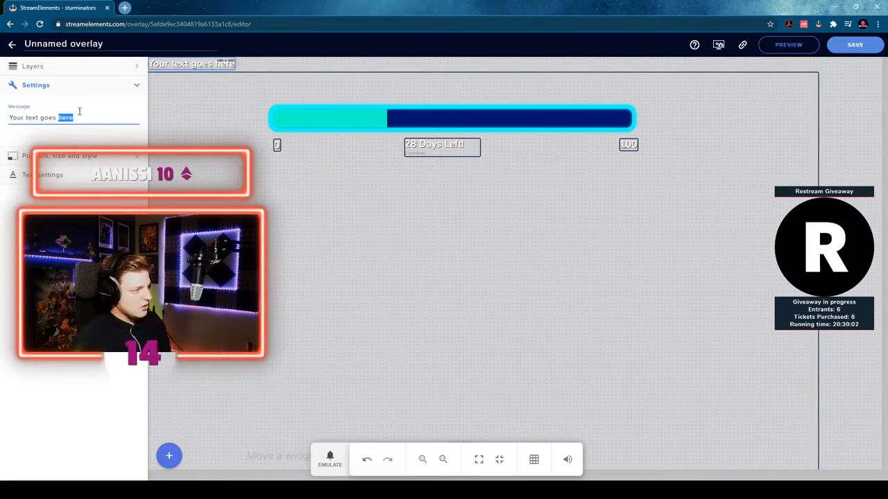
text(My sub Goal)
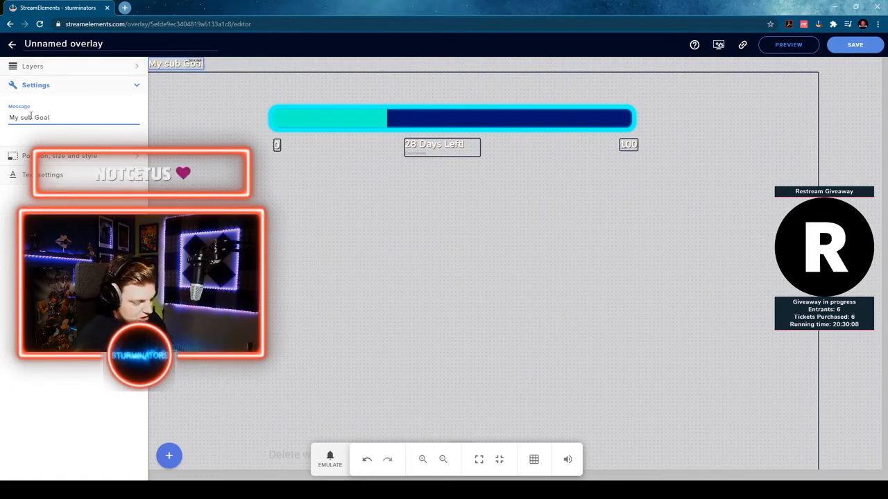
key(BackSpace)
text(S)
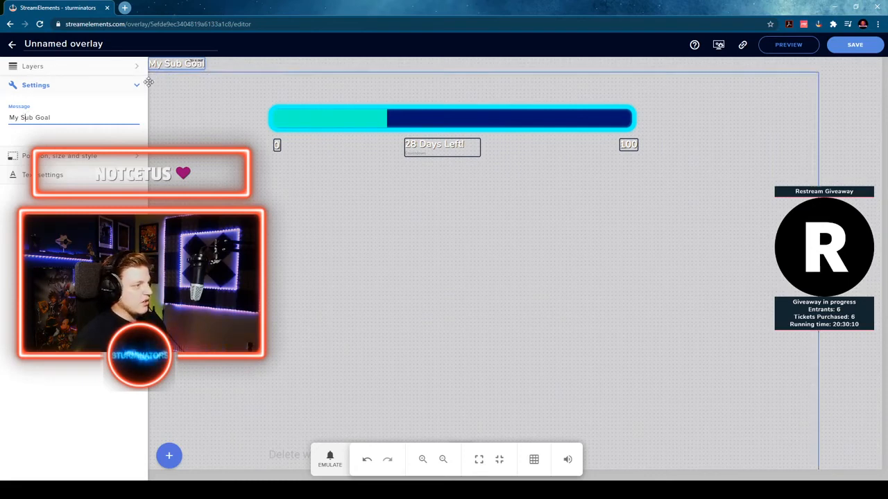
click(168, 64)
drag(168, 65, 441, 95)
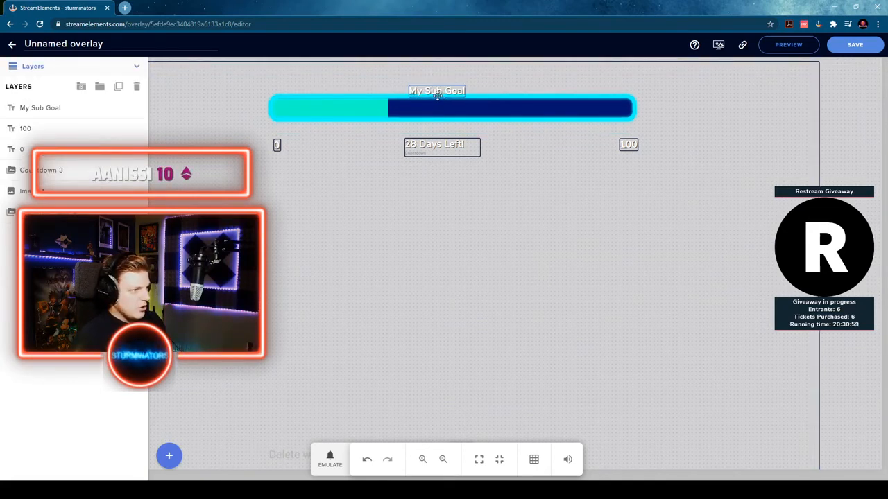
drag(437, 96, 426, 80)
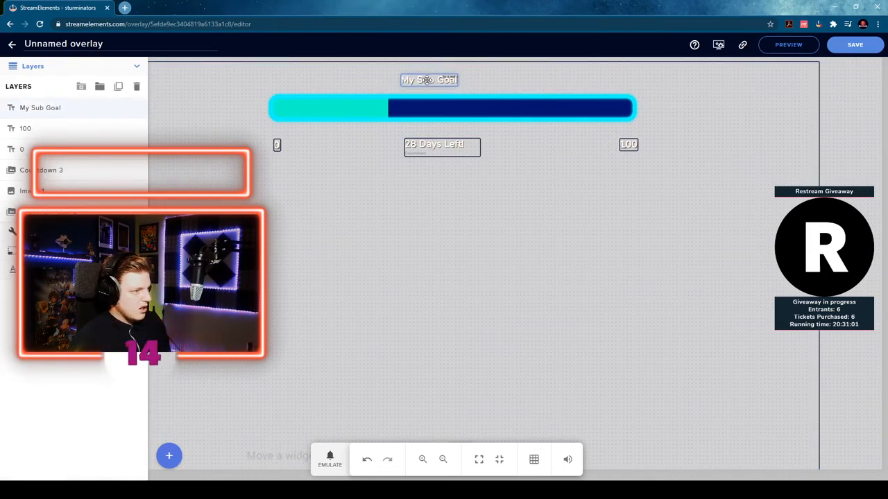
- Move the "100" label, the days-left countdown and the "0" label up, closer to the underside of the goal bar
mouse_move(629, 145)
mouse_down()
mouse_move(629, 137)
mouse_move(638, 148)
mouse_up()
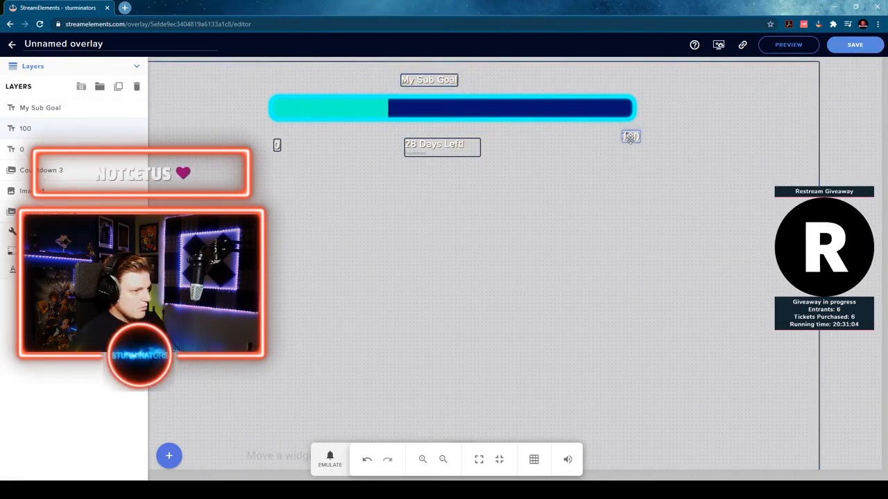
click(450, 148)
drag(450, 149, 450, 138)
mouse_move(277, 144)
mouse_down()
mouse_move(325, 135)
mouse_move(289, 126)
mouse_move(276, 136)
mouse_up()
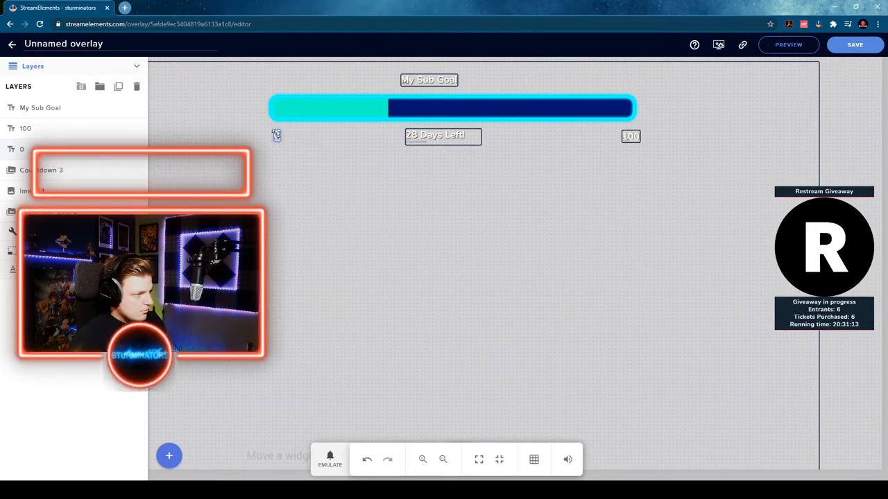
- Set the "0" label's top position to 180 px
click(61, 250)
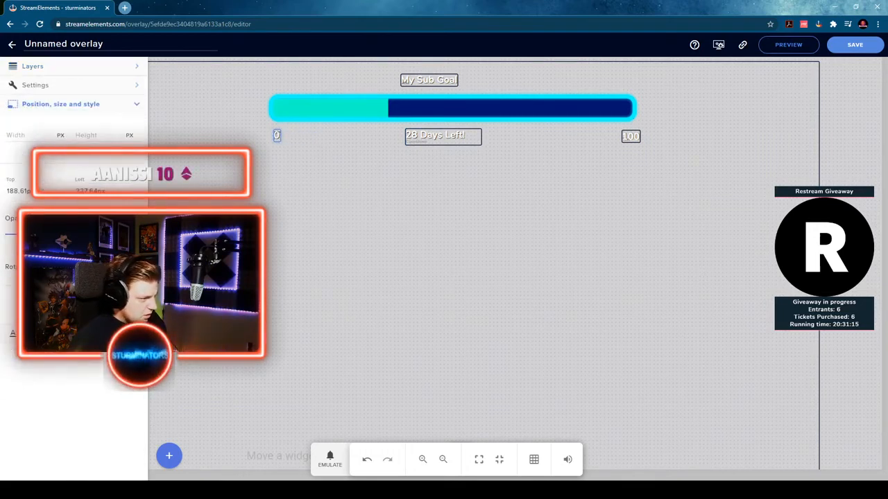
double_click(17, 191)
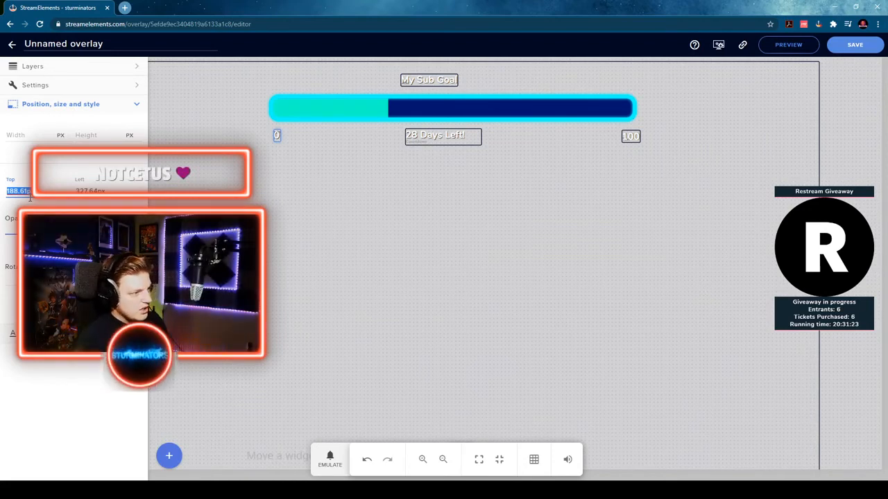
text(170)
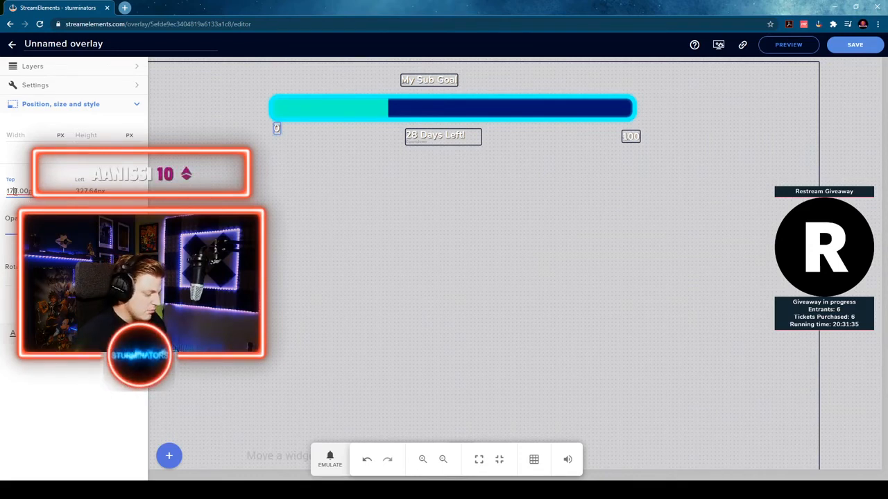
key(BackSpace)
key(BackSpace)
text(80)
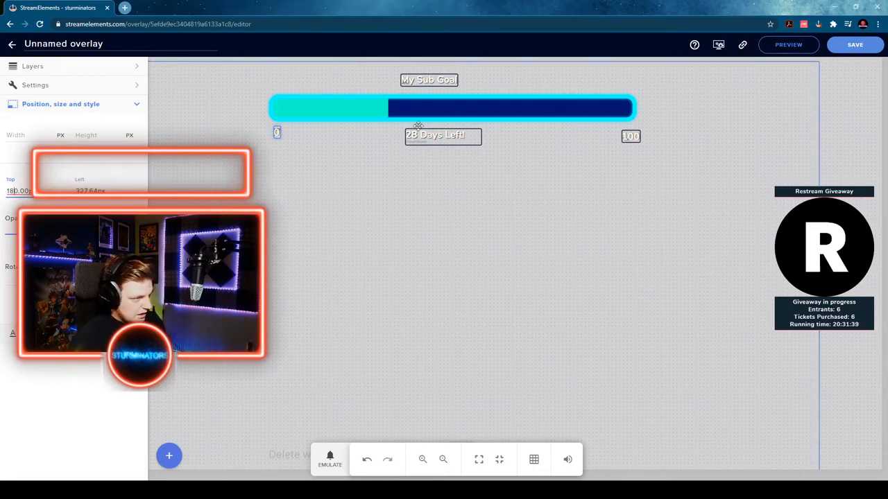
- Set the days-left countdown's top position to 180 px
click(444, 132)
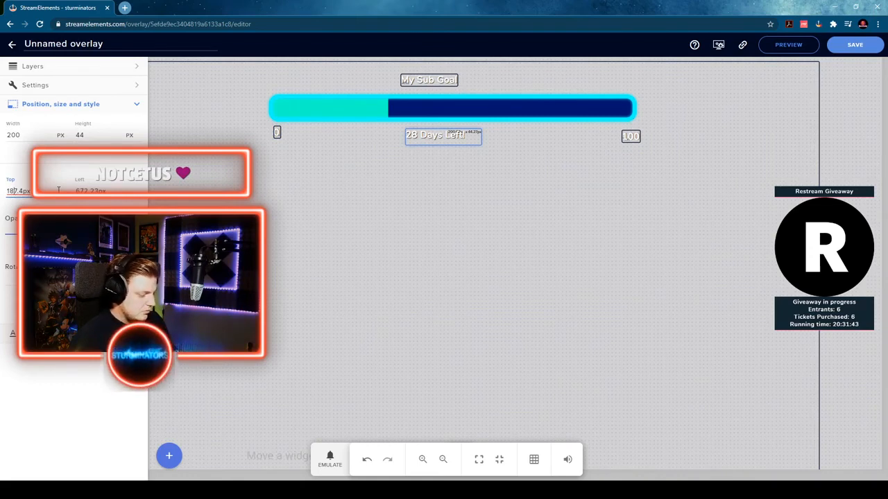
key(Delete)
key(Delete)
key(Delete)
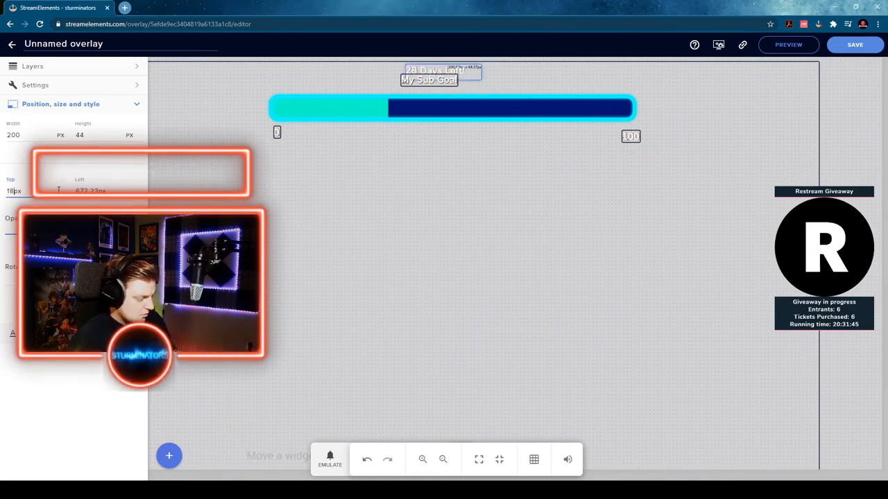
text(0.00)
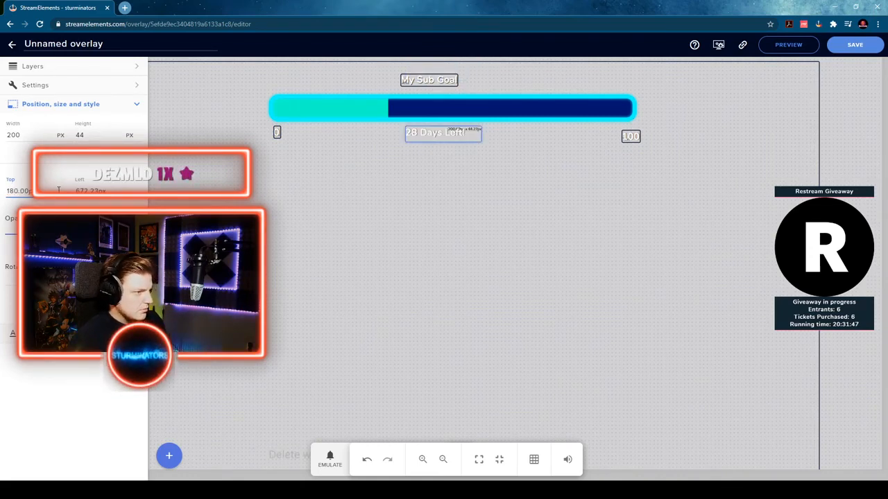
- Set the "100" label's top position to 180 px
click(641, 136)
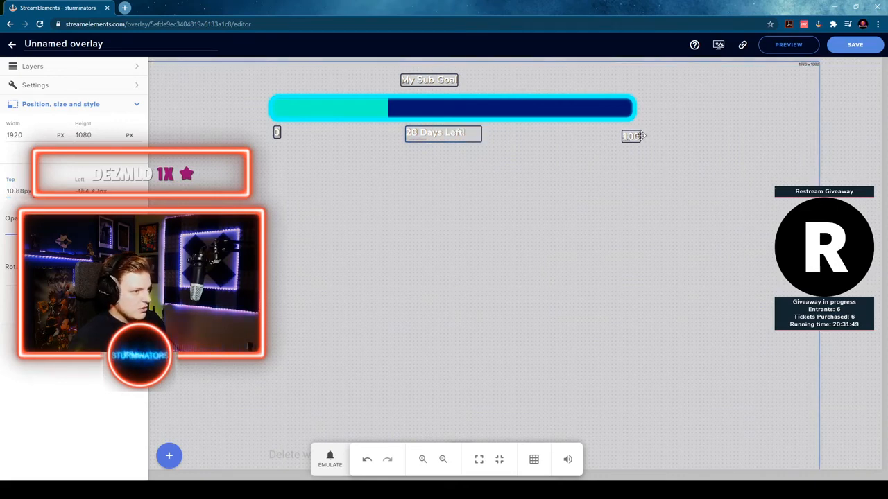
click(632, 136)
click(19, 190)
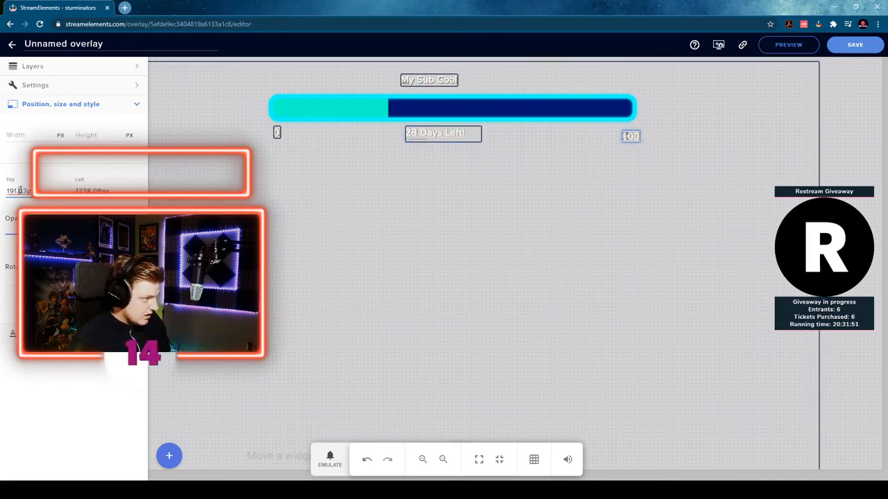
key(BackSpace)
key(BackSpace)
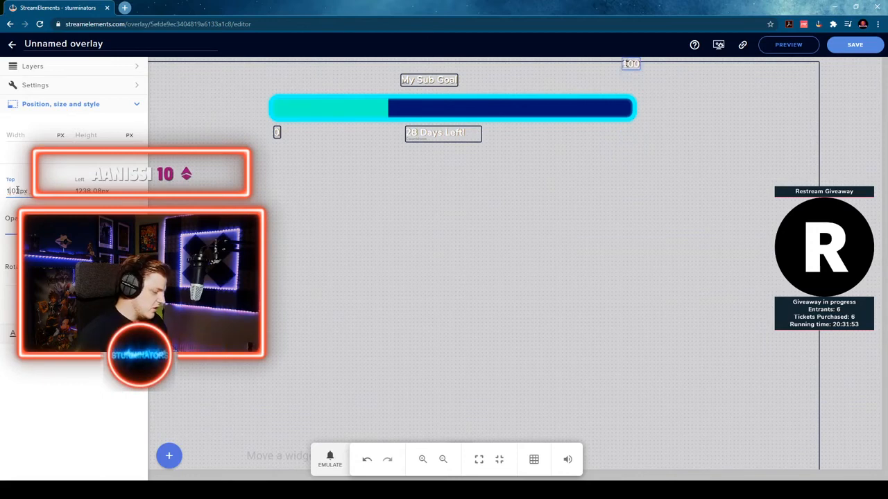
text(80)
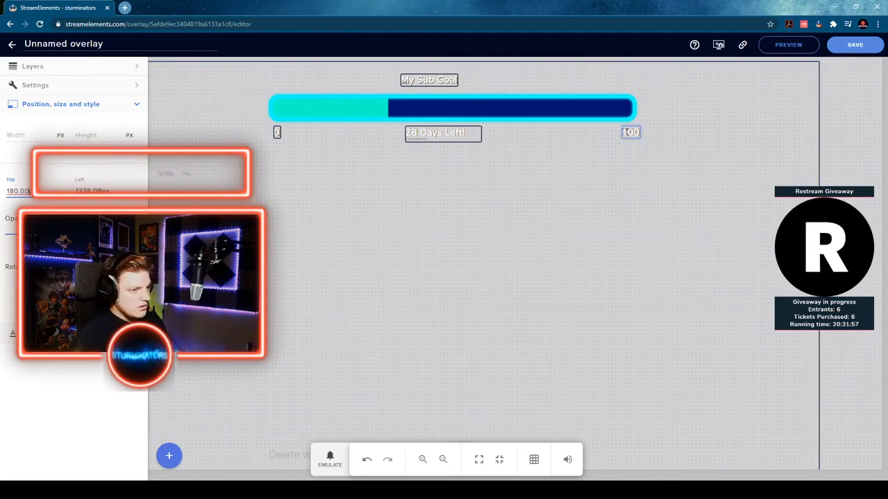
- Enlarge the "My Sub Goal" title's font slightly and set its left position to 680.13 px
click(836, 201)
click(416, 133)
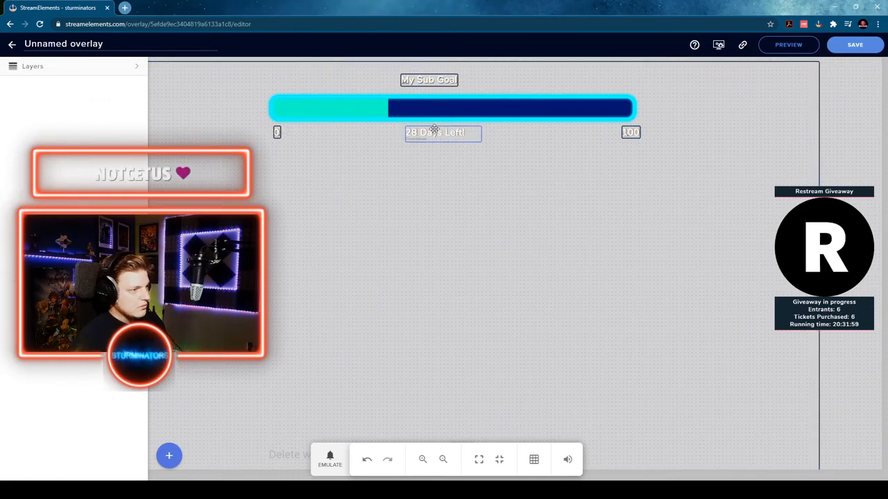
click(439, 82)
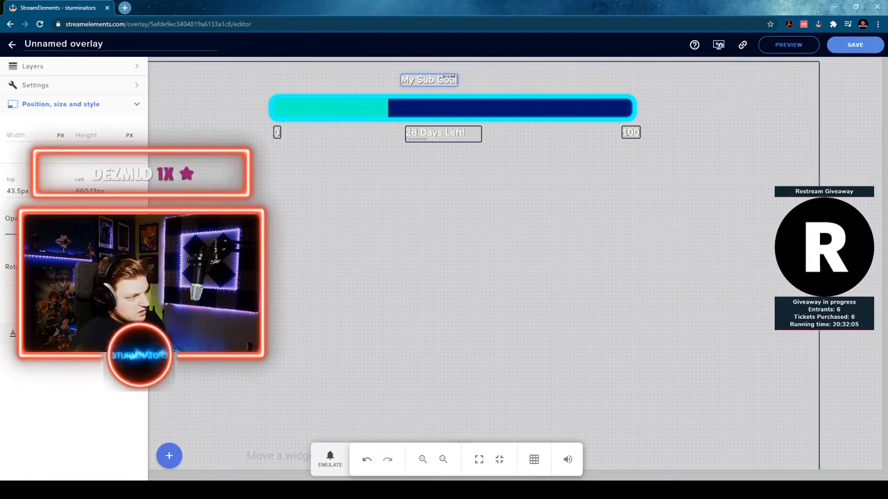
double_click(86, 200)
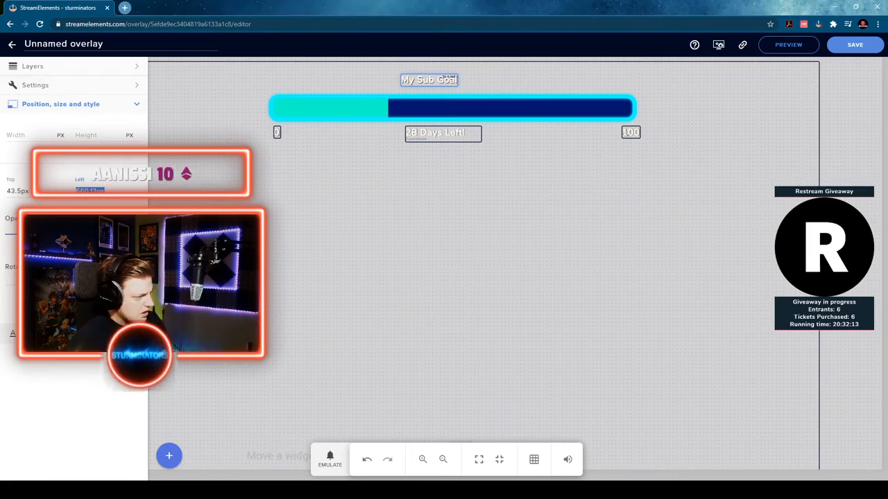
click(69, 333)
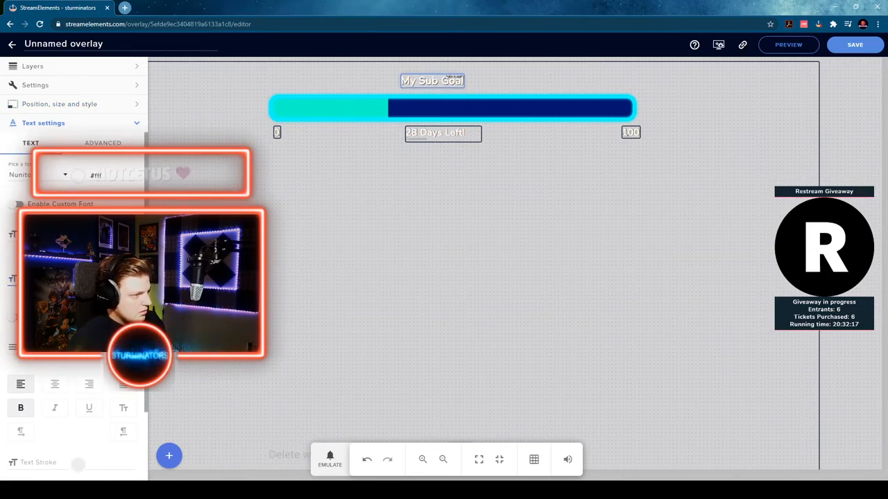
click(63, 111)
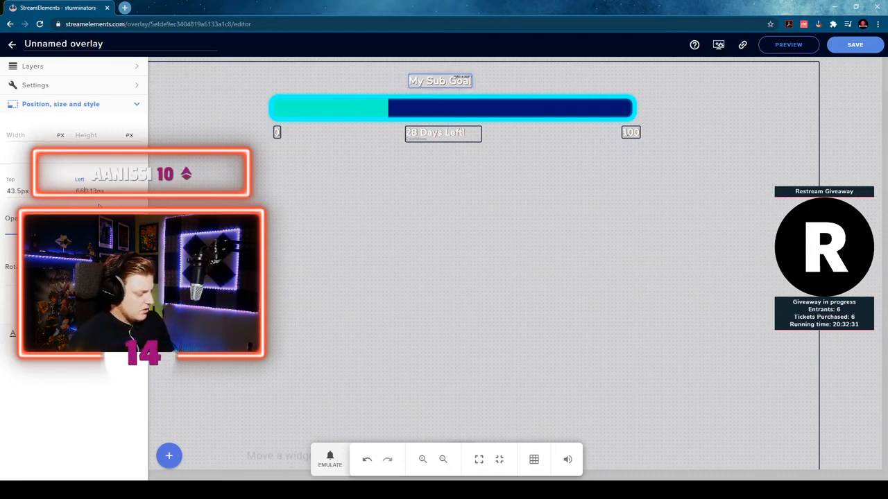
- Shift the days-left countdown slightly to the left and set its top position to 180 px to line up with the number labels
mouse_move(442, 132)
mouse_down()
mouse_move(446, 126)
mouse_move(438, 139)
mouse_up()
click(276, 132)
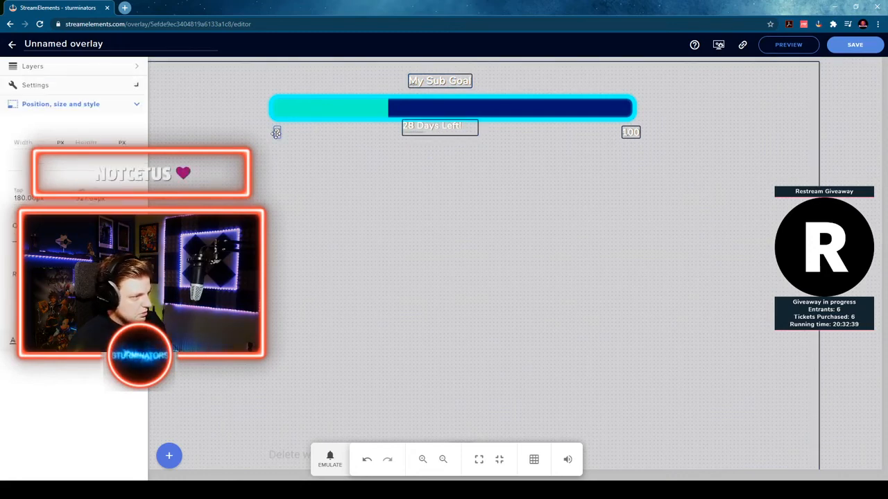
click(423, 131)
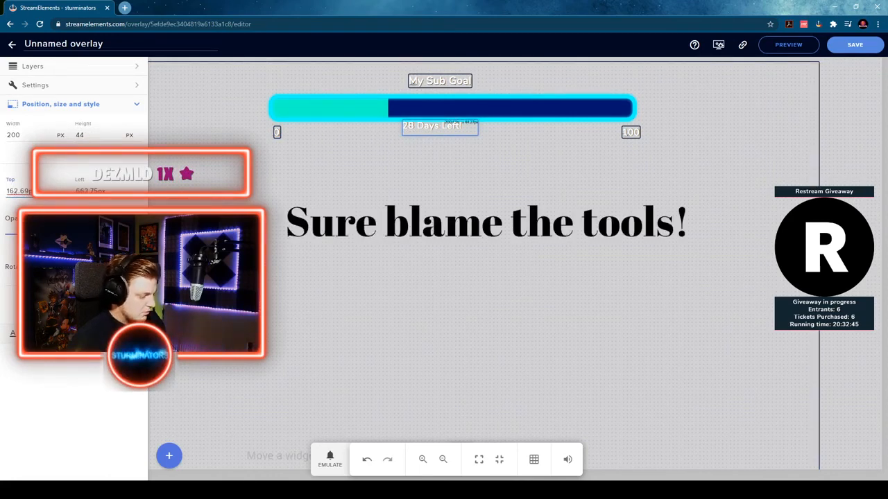
key(BackSpace)
key(BackSpace)
key(BackSpace)
key(BackSpace)
key(BackSpace)
text(9)
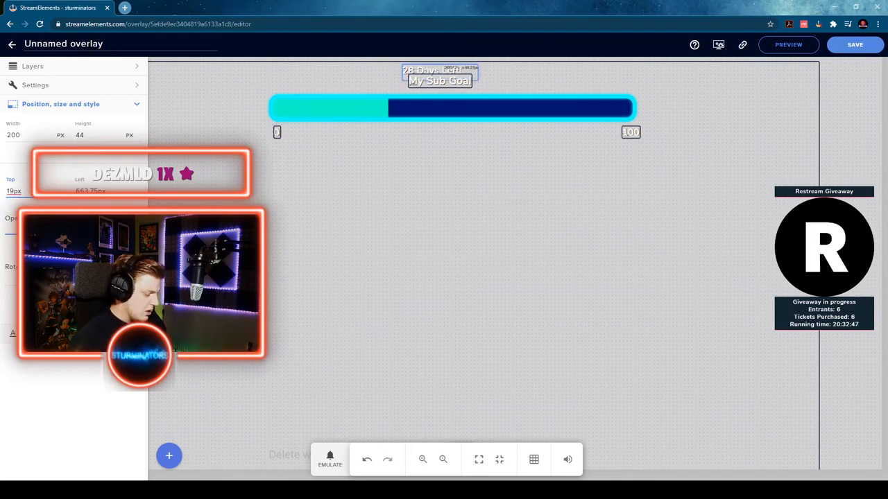
key(BackSpace)
text(80)
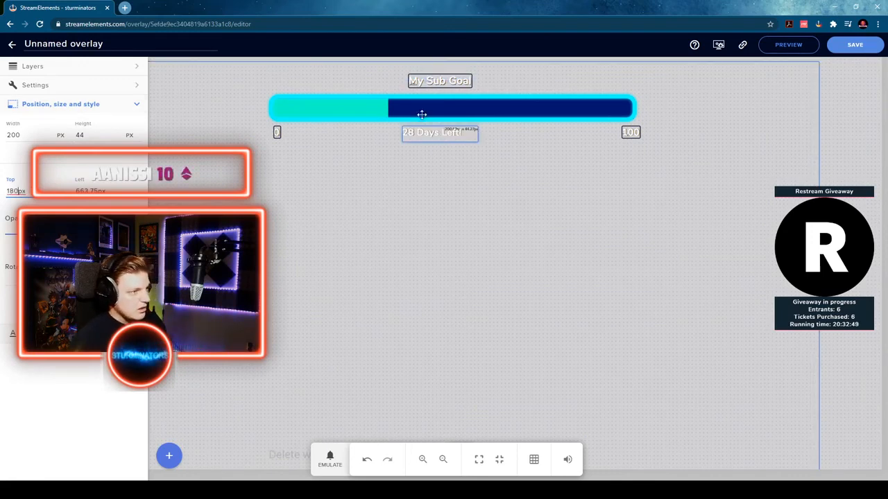
- Set the days-left countdown's left position to 680 px to line up with the title
click(437, 81)
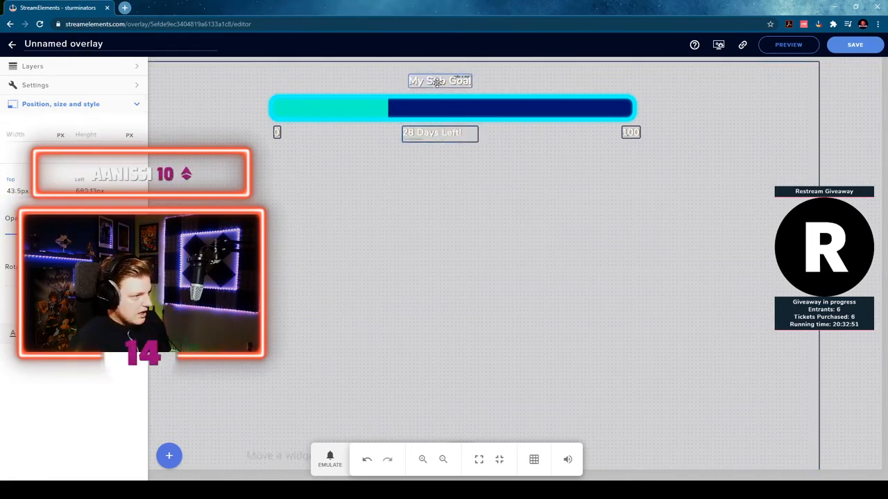
click(438, 134)
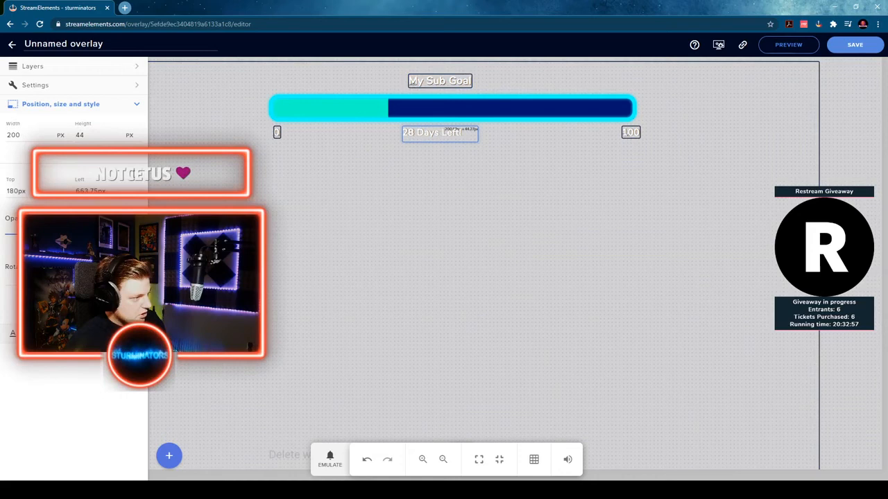
double_click(88, 189)
text(0)
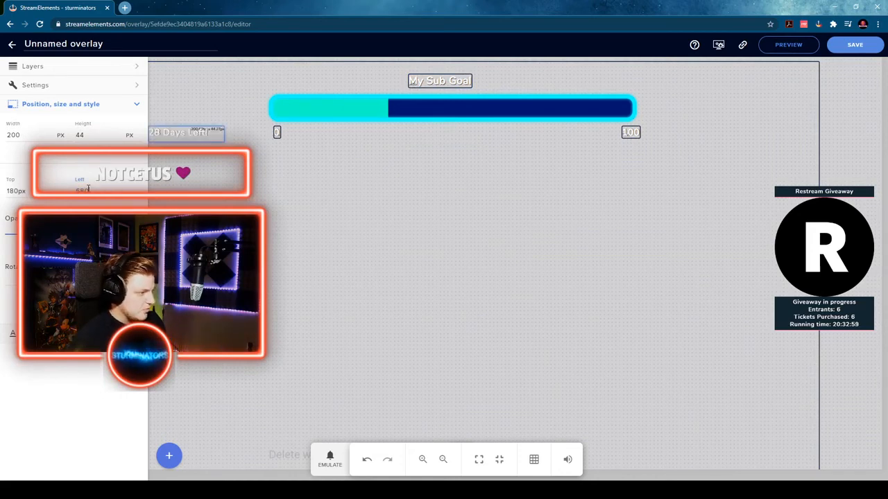
text(80.00px)
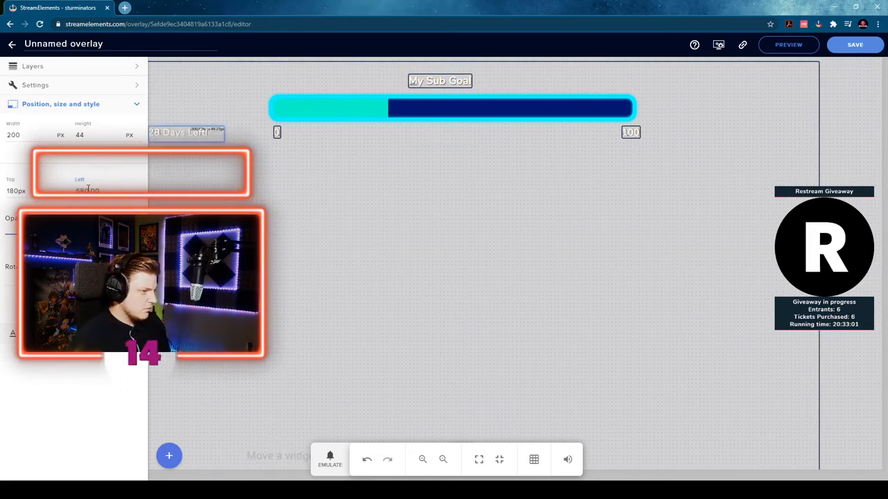
click(815, 171)
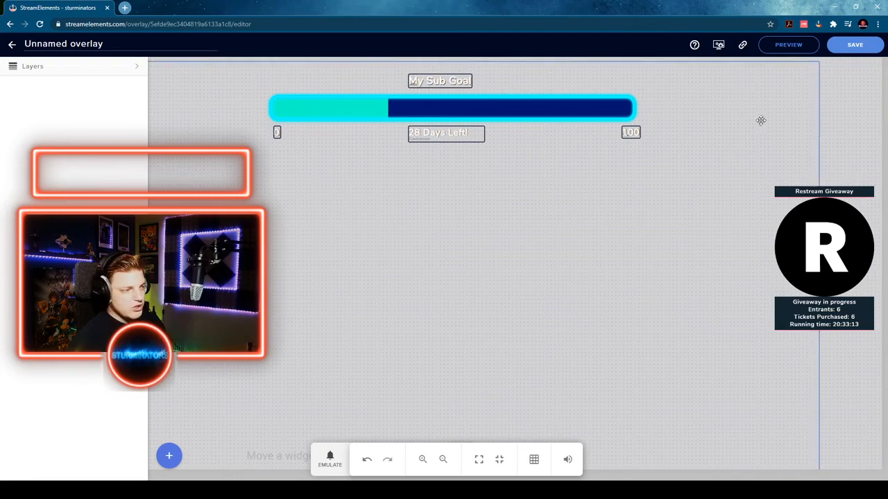
- Save the overlay under the name "Sub Goal Widget"
click(834, 44)
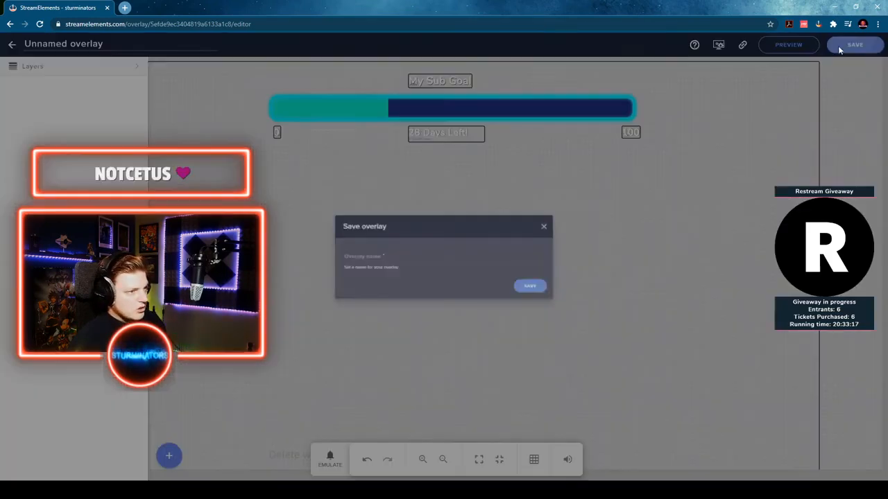
click(404, 258)
text(Sub Goal Widget)
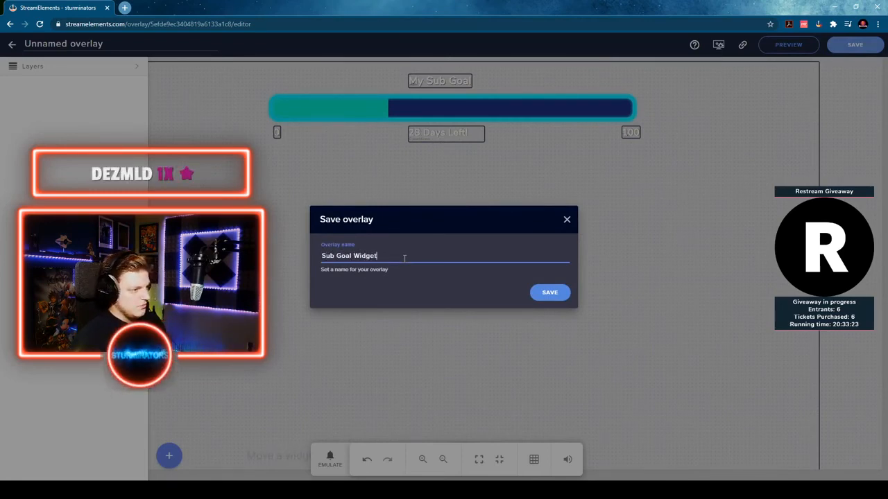
click(549, 293)
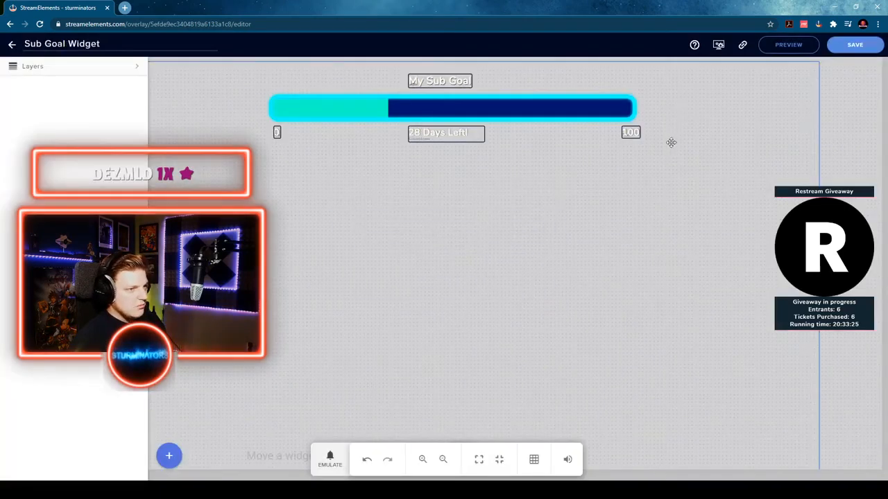